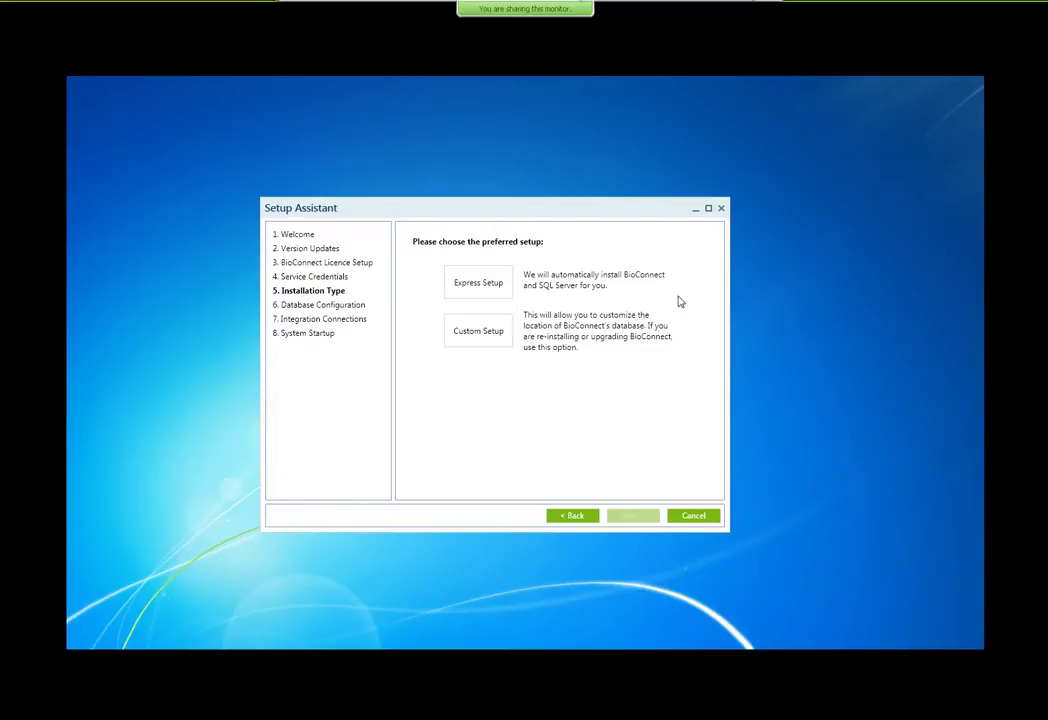
Step: Choose Custom Setup on the Installation Type page
left_click(489, 341)
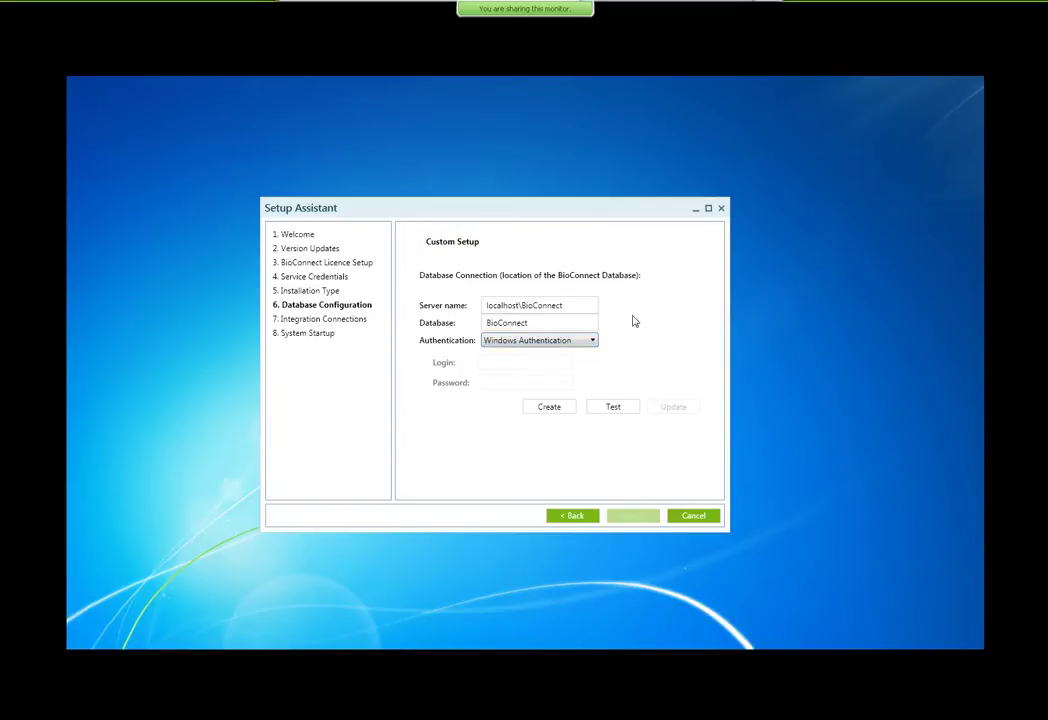
Step: Try creating the BioConnect database and dismiss the 'already exists' error
left_click(558, 410)
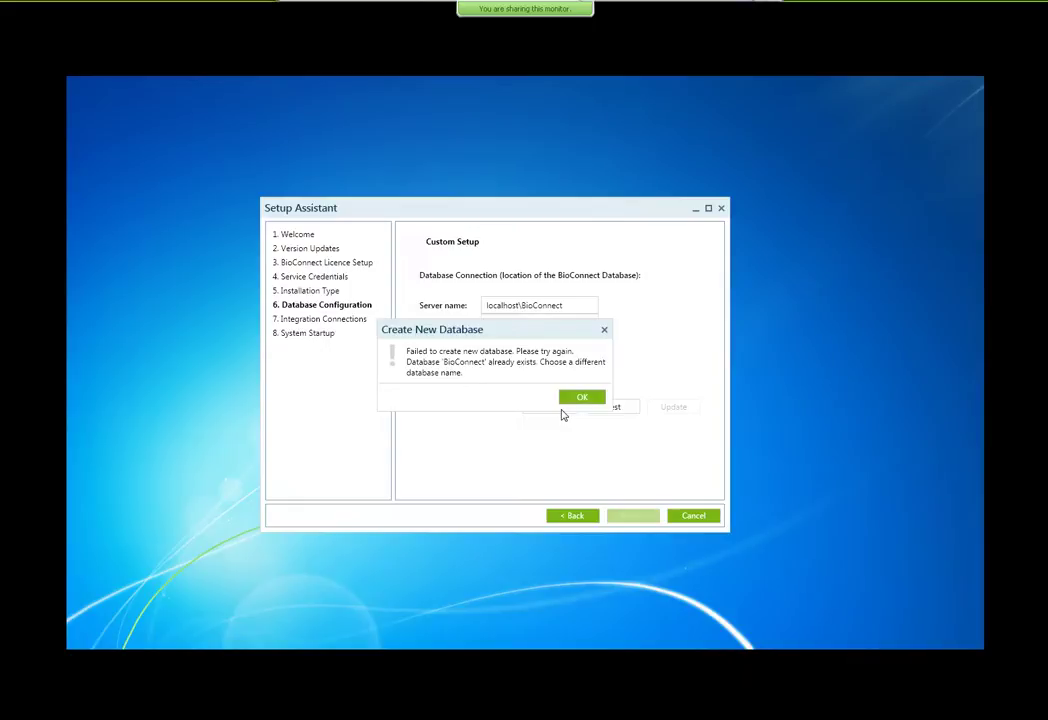
left_click(579, 403)
left_click(596, 396)
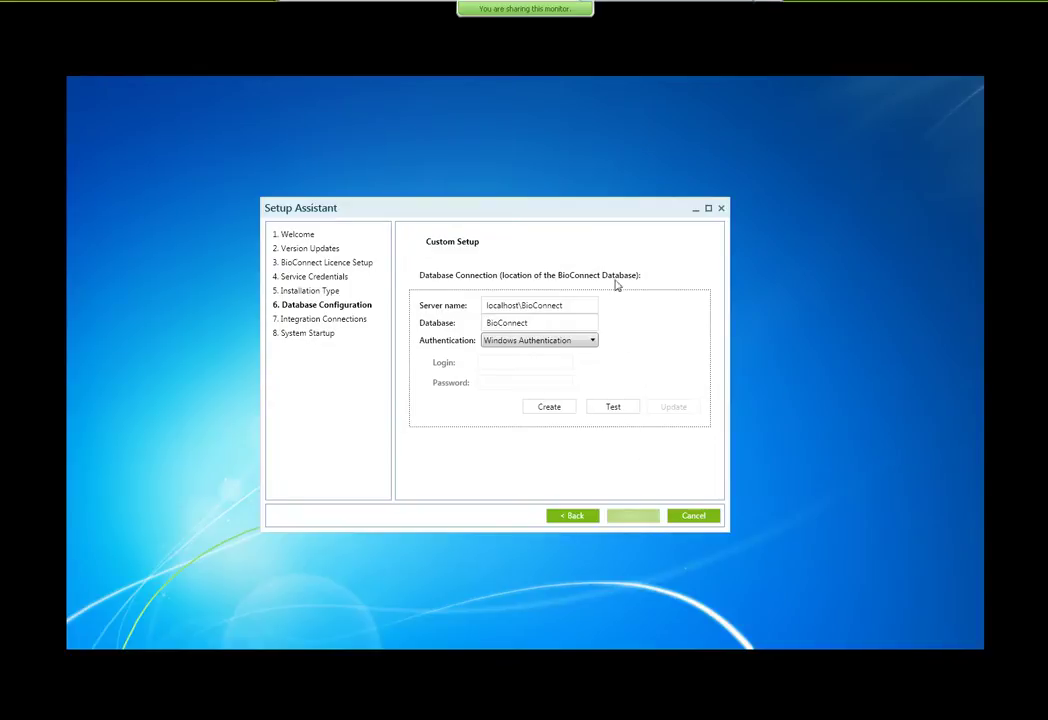
Step: Test the localhost\BioConnect database connection, save it, and continue to access control selection
left_click(617, 418)
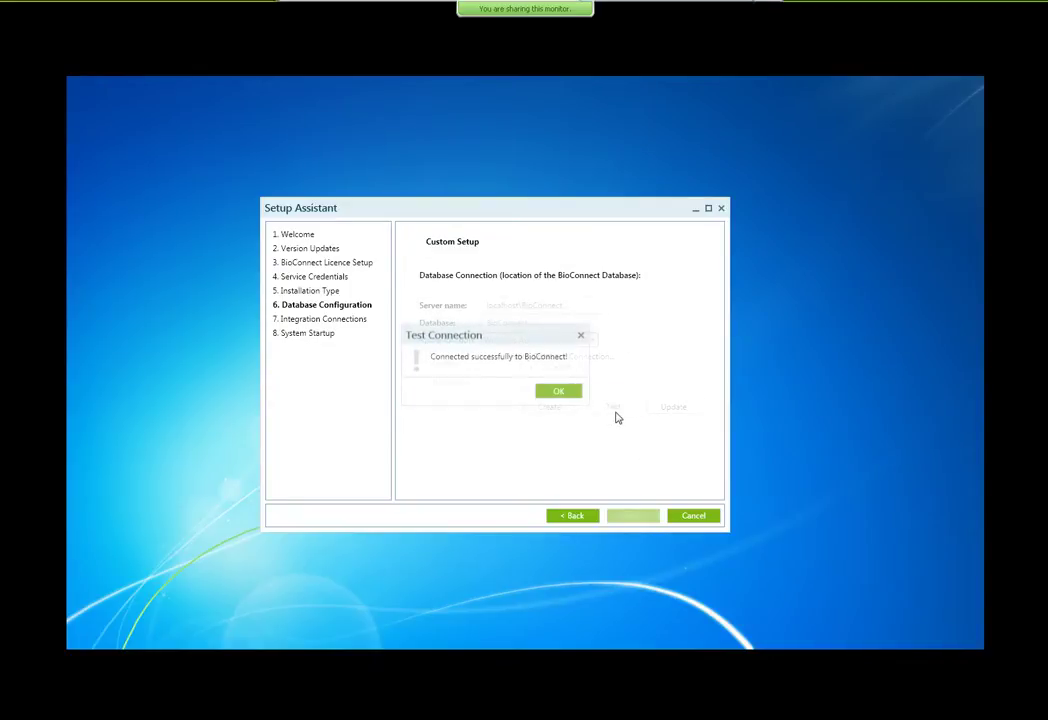
left_click(558, 391)
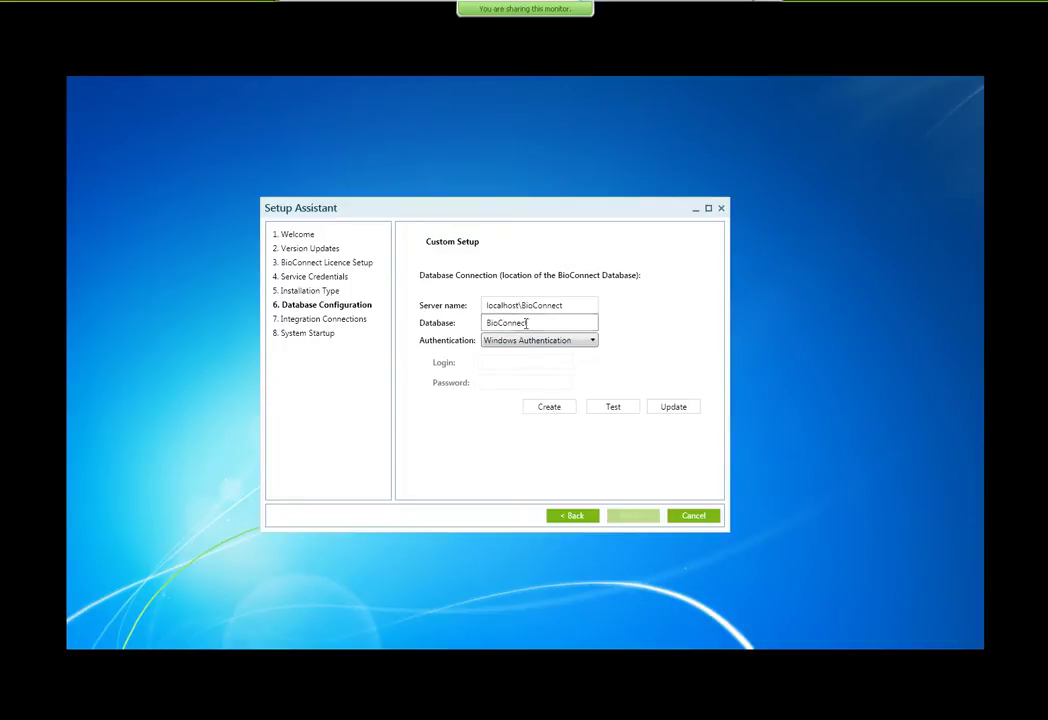
left_click(680, 410)
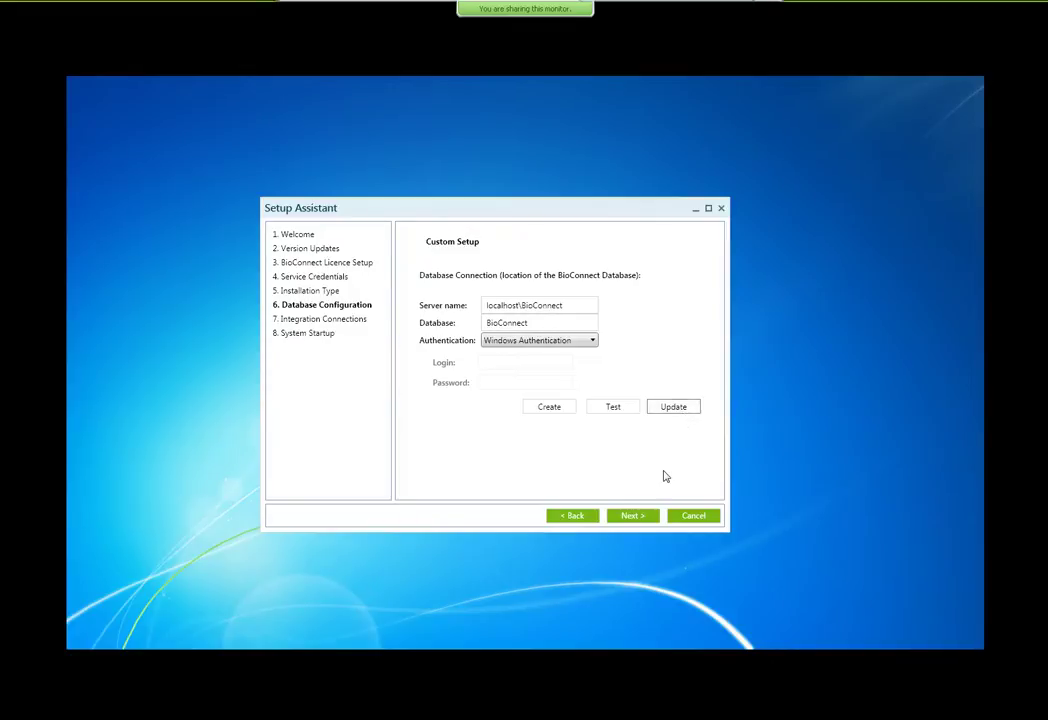
left_click(633, 517)
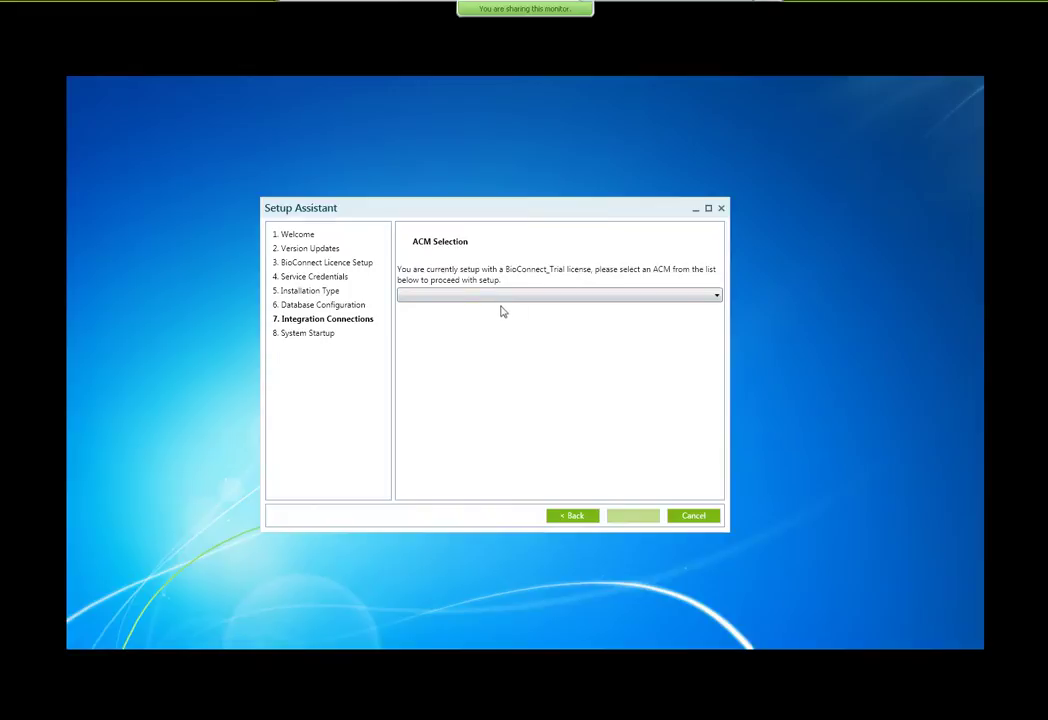
Step: Select Paxton Net2 as the access control system and continue to its connection settings
left_click(707, 297)
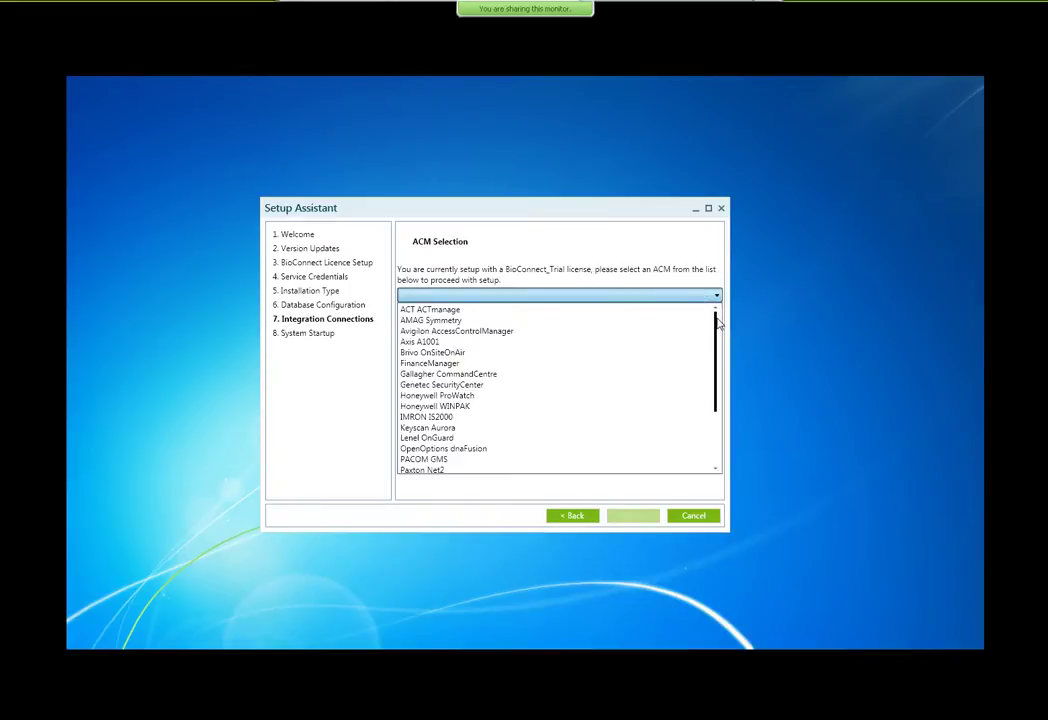
mouse_move(718, 325)
left_mouse_down()
mouse_move(717, 424)
mouse_move(716, 312)
left_mouse_up()
scroll(511, 373, "down", 1)
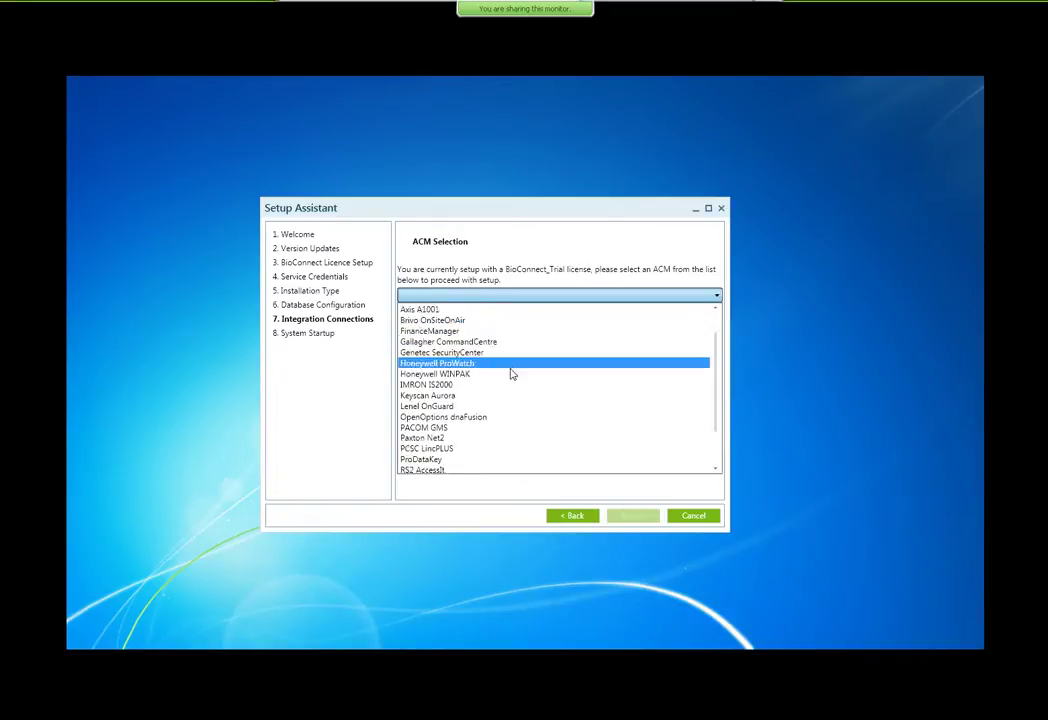
scroll(512, 375, "down", 2)
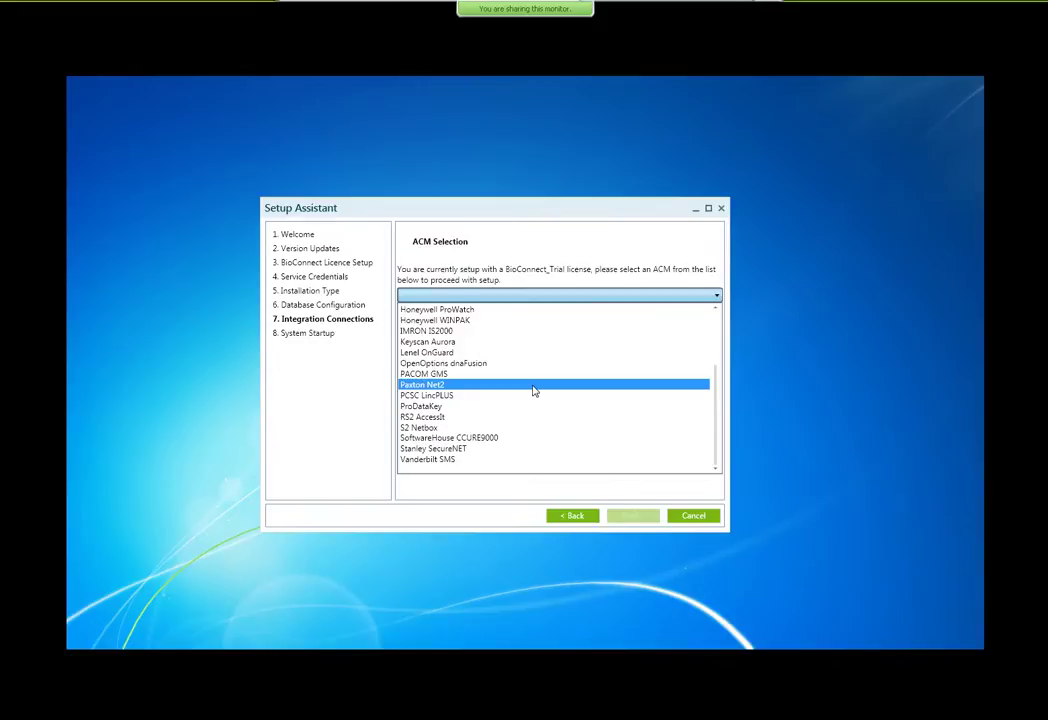
left_click(534, 391)
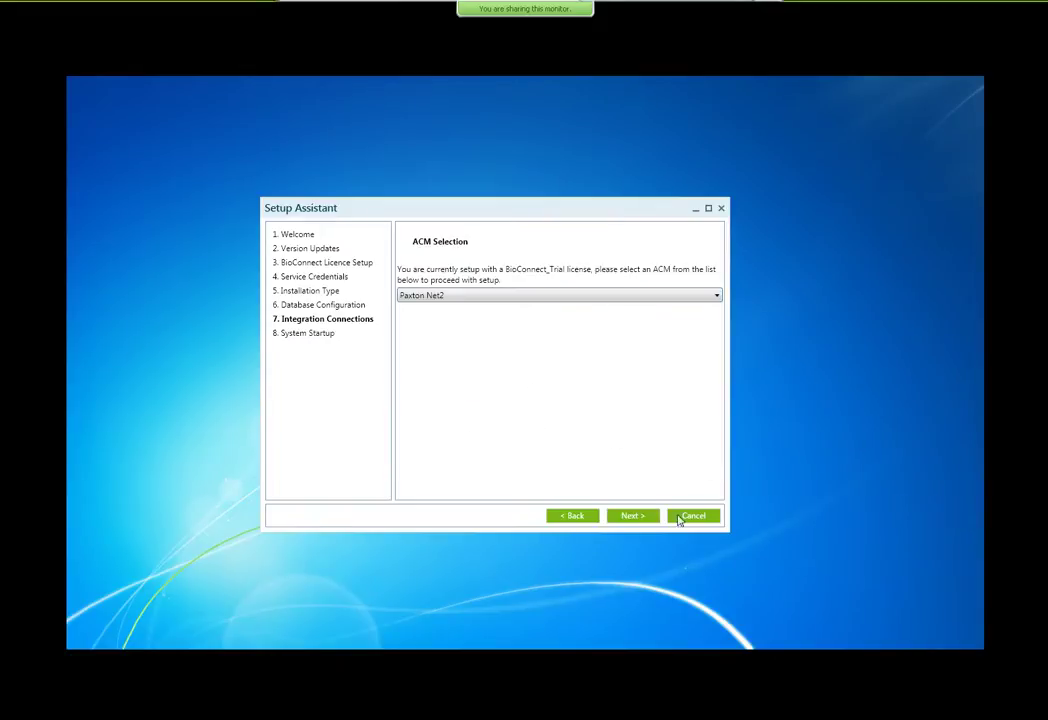
left_click(640, 517)
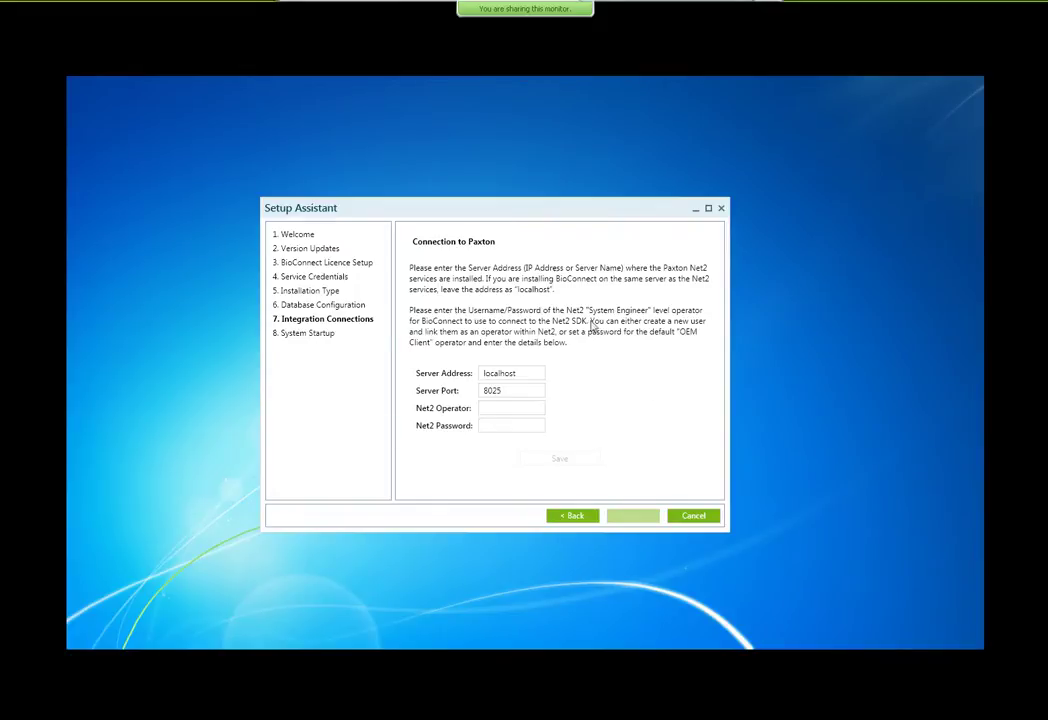
Step: Save the Net2 connection with operator 'OEM Client' and its password, acknowledging the confirmation
left_click(540, 408)
type("OEM Client")
key("Tab")
type("a")
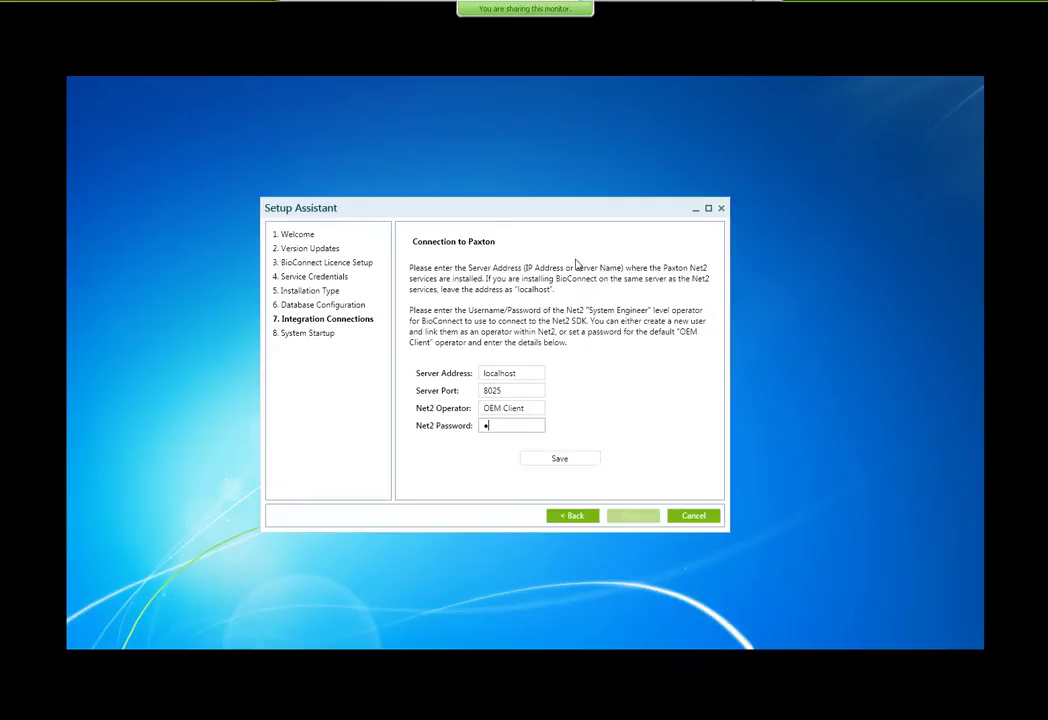
type("xxxxxxxxx")
left_click(576, 460)
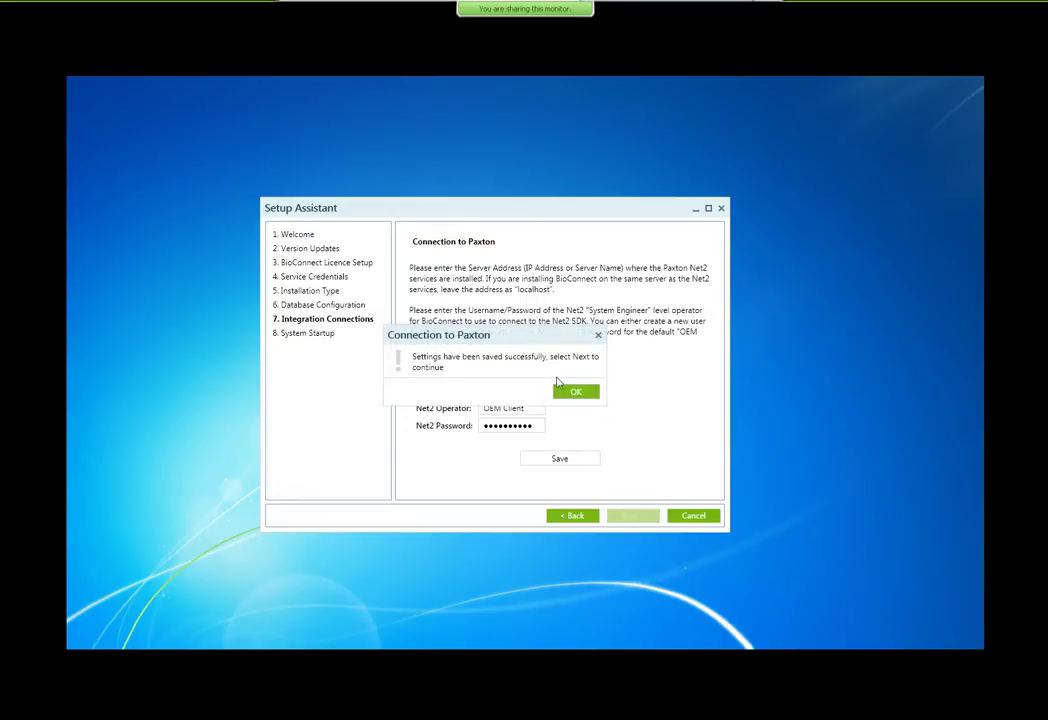
left_click(576, 394)
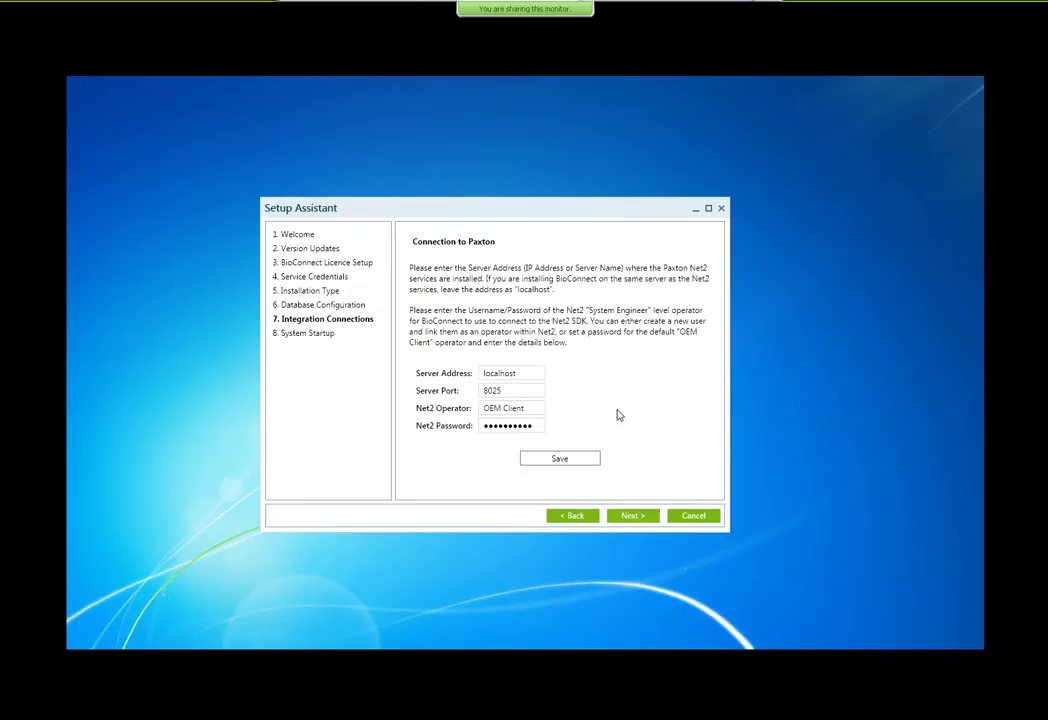
Step: Reselect the access control system, trying Genetec SecurityCenter before settling on Paxton Net2
left_click(584, 517)
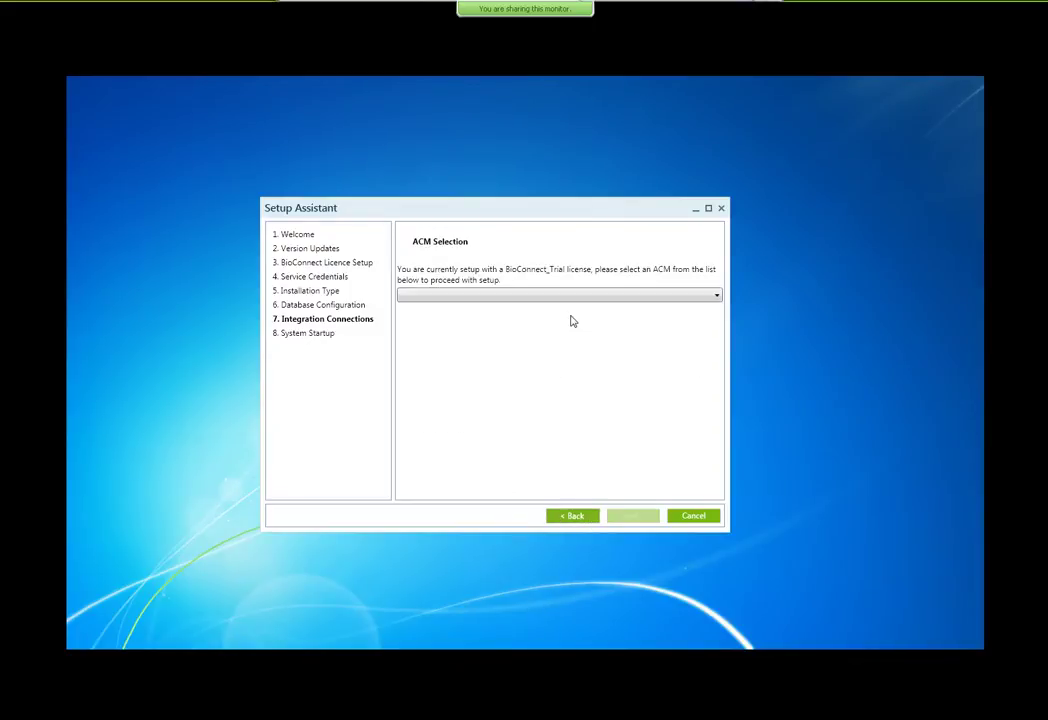
left_click(568, 297)
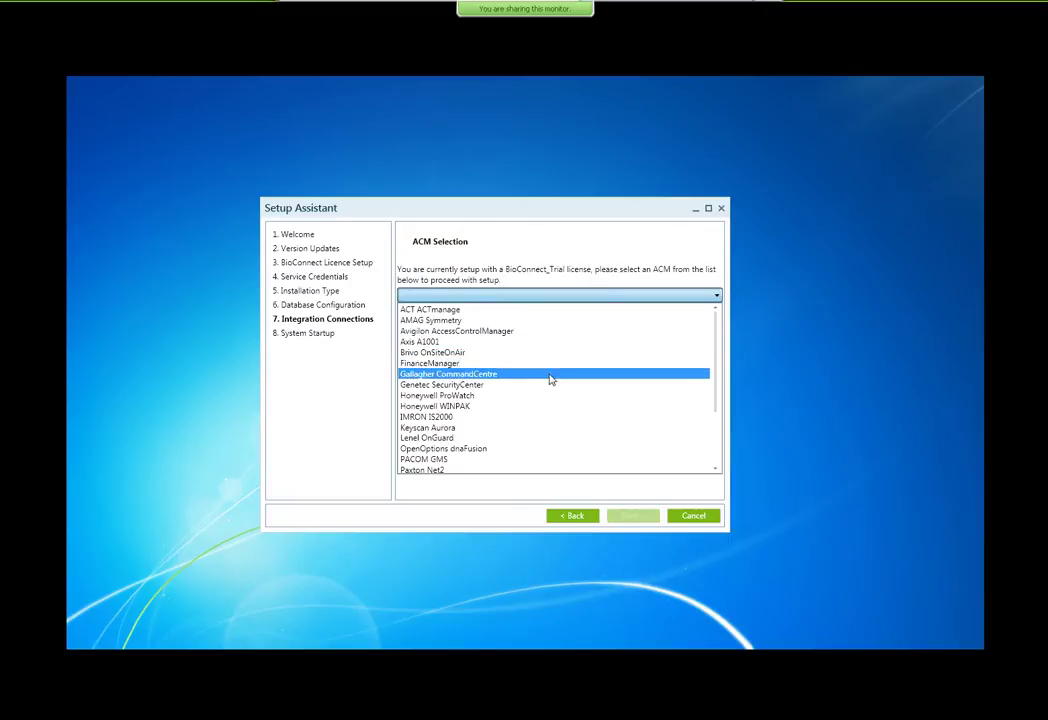
left_click(550, 385)
left_click(628, 515)
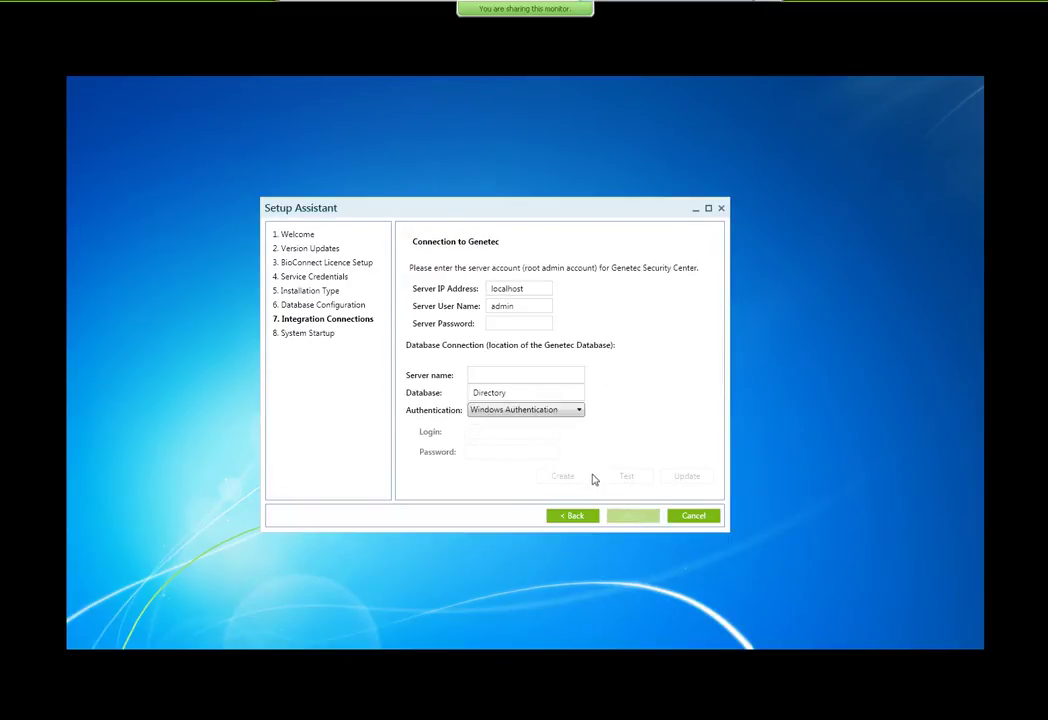
left_click(585, 517)
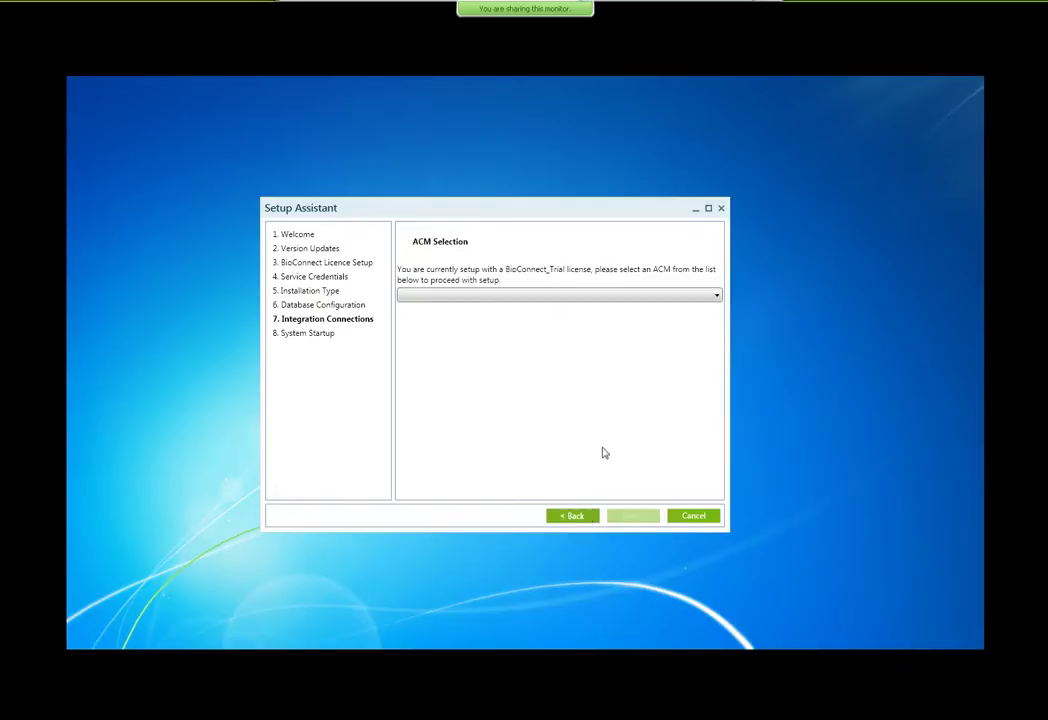
left_click(588, 298)
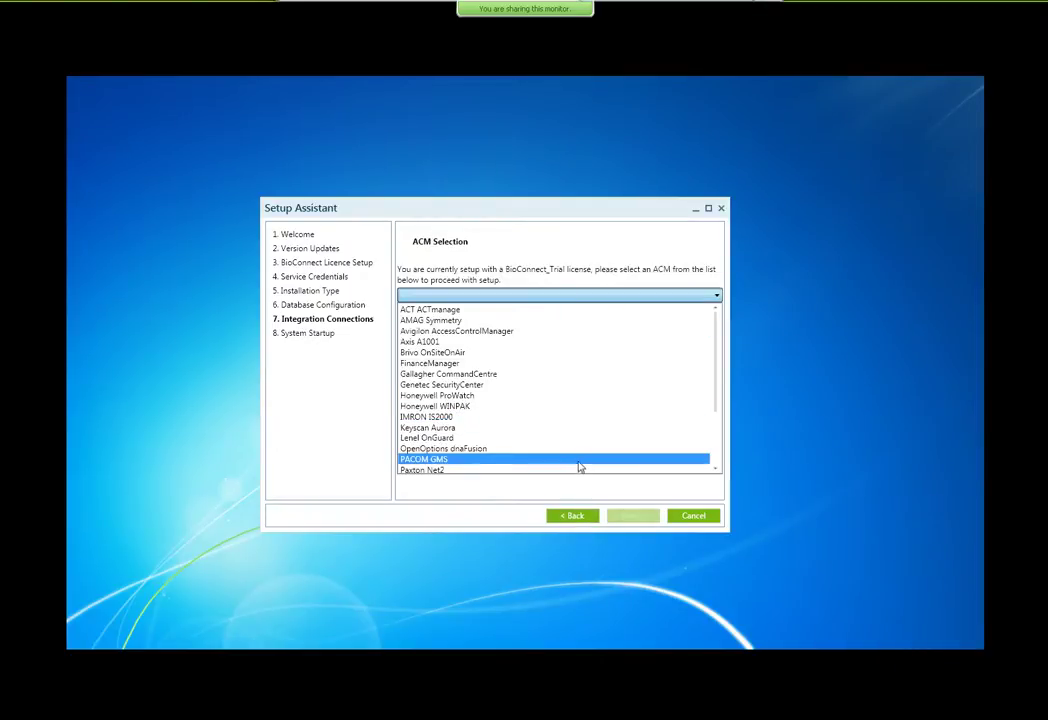
left_click(572, 467)
left_click(622, 516)
Step: Save the Net2 connection with operator 'OEM Client' and its password, then start services on System Startup
left_click(503, 408)
type("O")
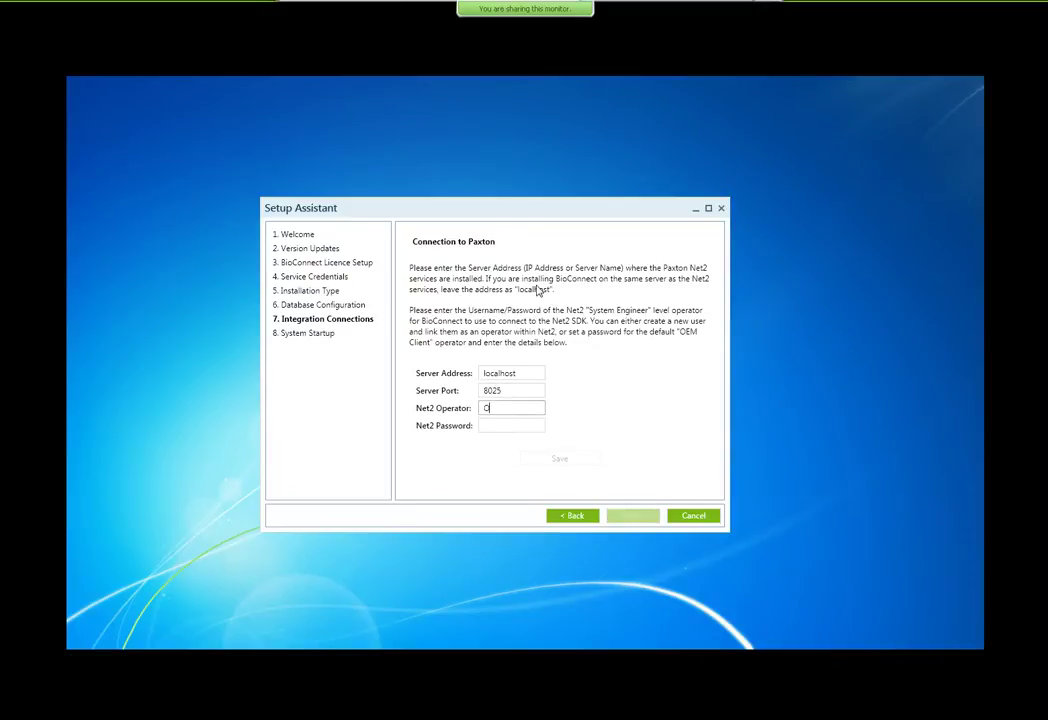
type("EM Clien")
key("Tab")
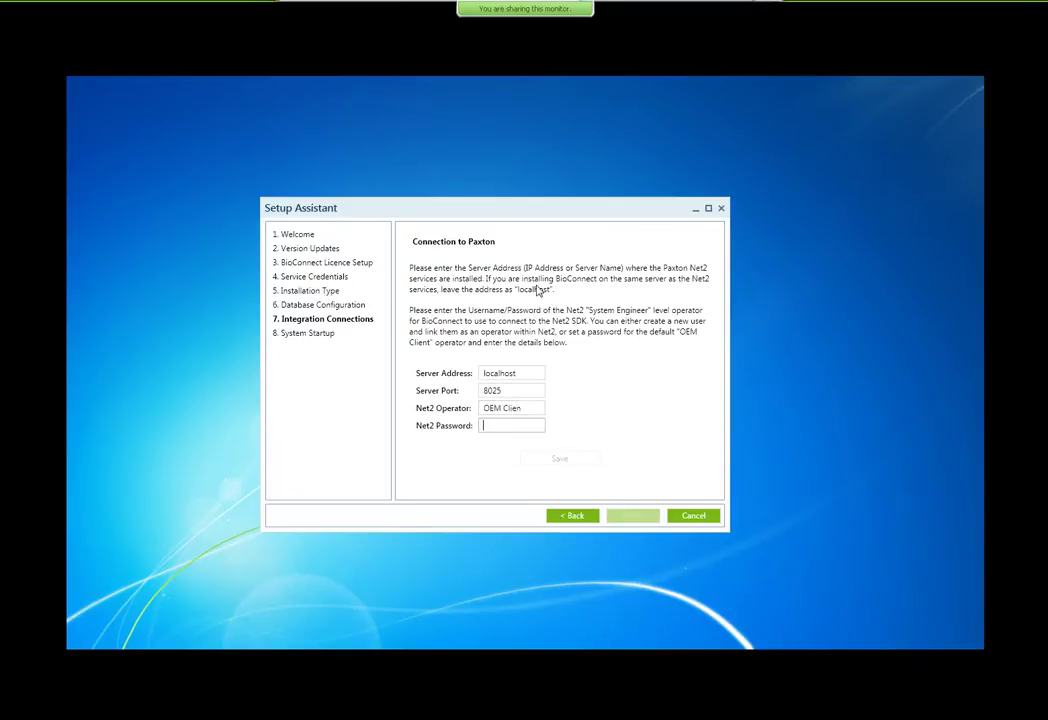
type("t")
type("••••••••••")
left_click(573, 460)
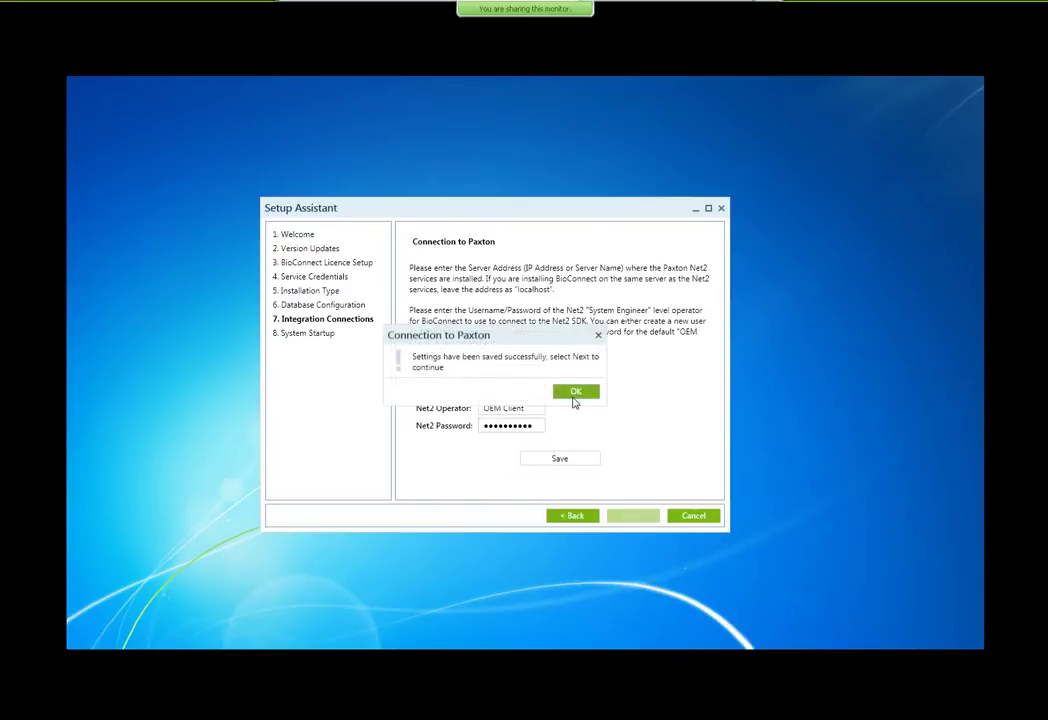
left_click(573, 390)
left_click(633, 516)
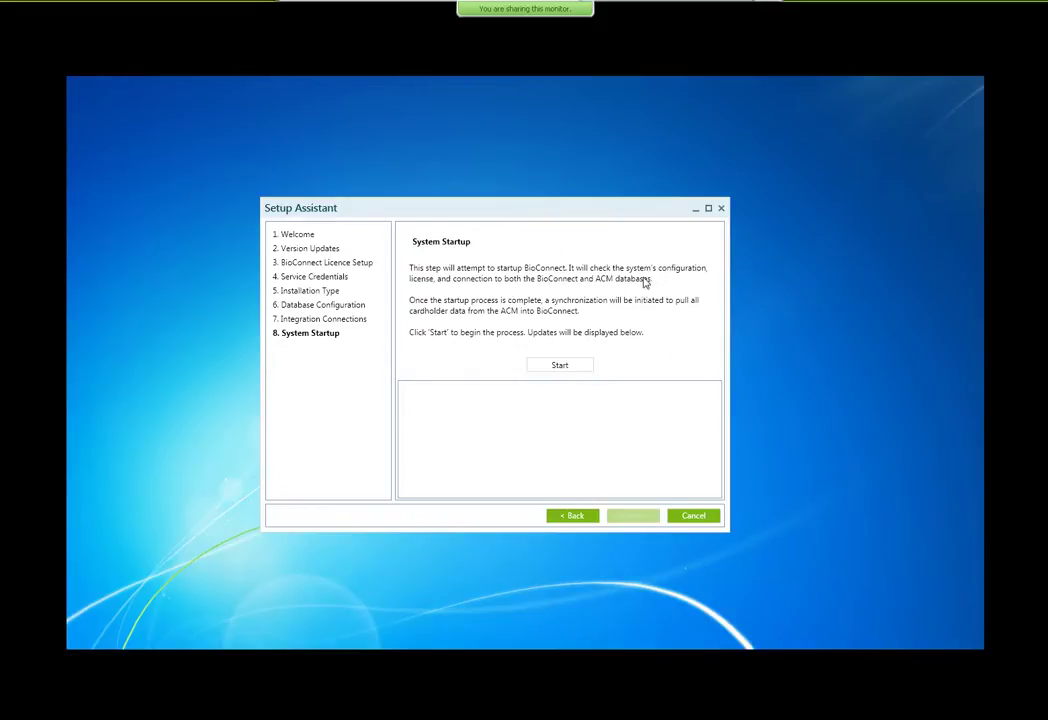
left_click(573, 367)
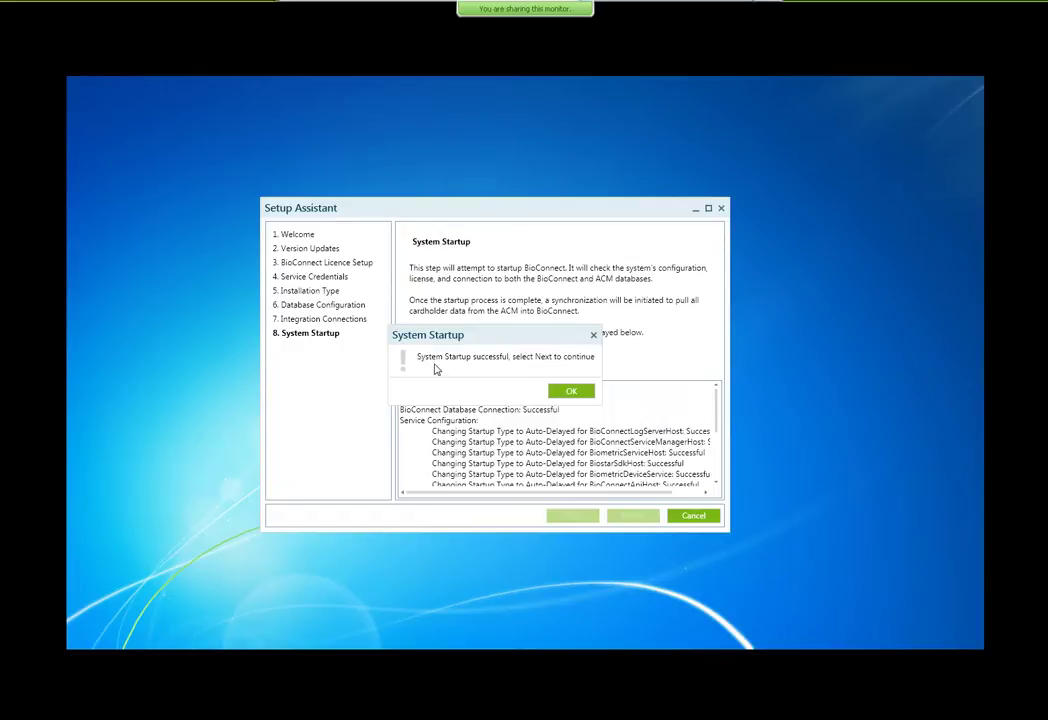
Step: Acknowledge the startup-successful message once synchronization completes
left_click(578, 394)
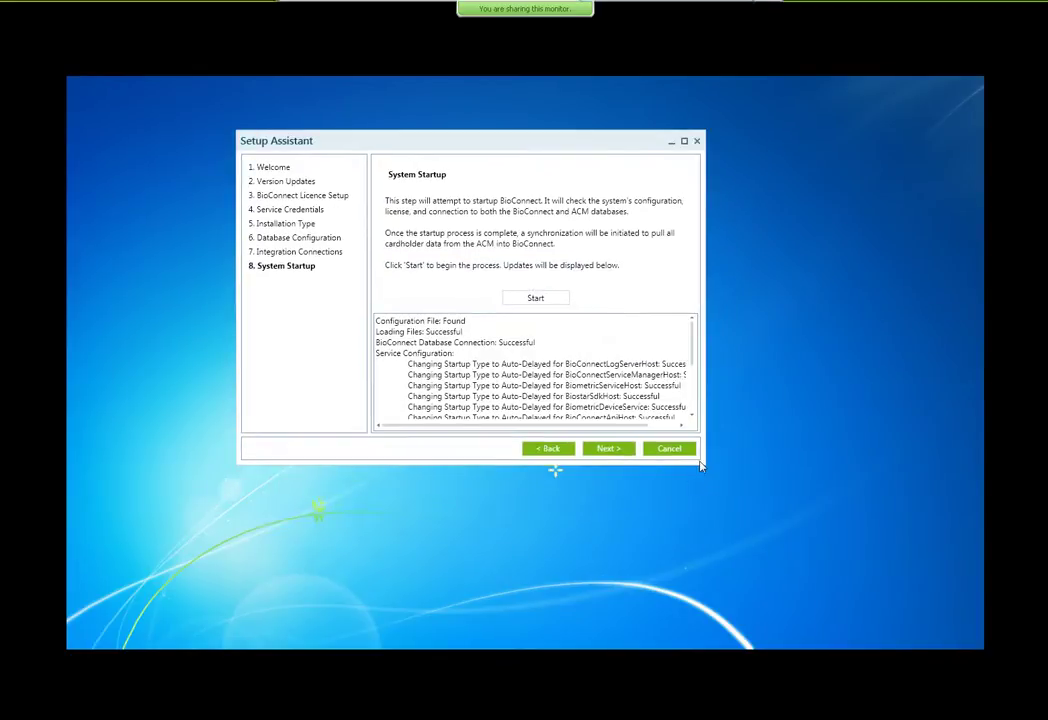
Step: Enlarge the assistant to read the full log, then finish the wizard to launch BioConnect
left_click_drag(700, 465, 695, 597)
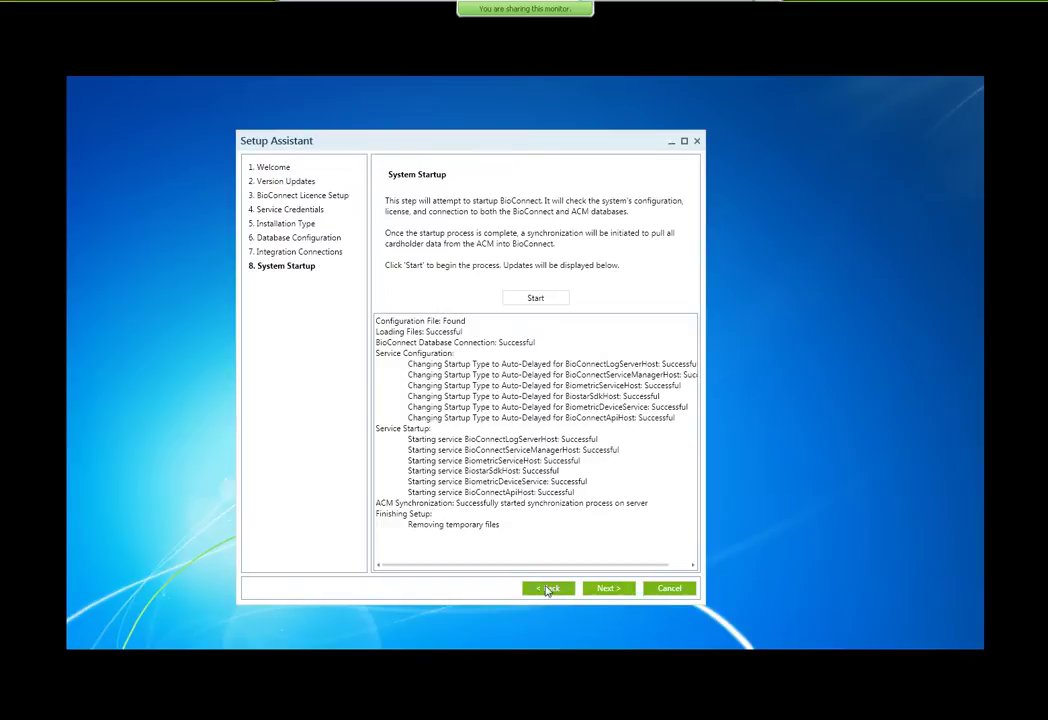
left_click(611, 591)
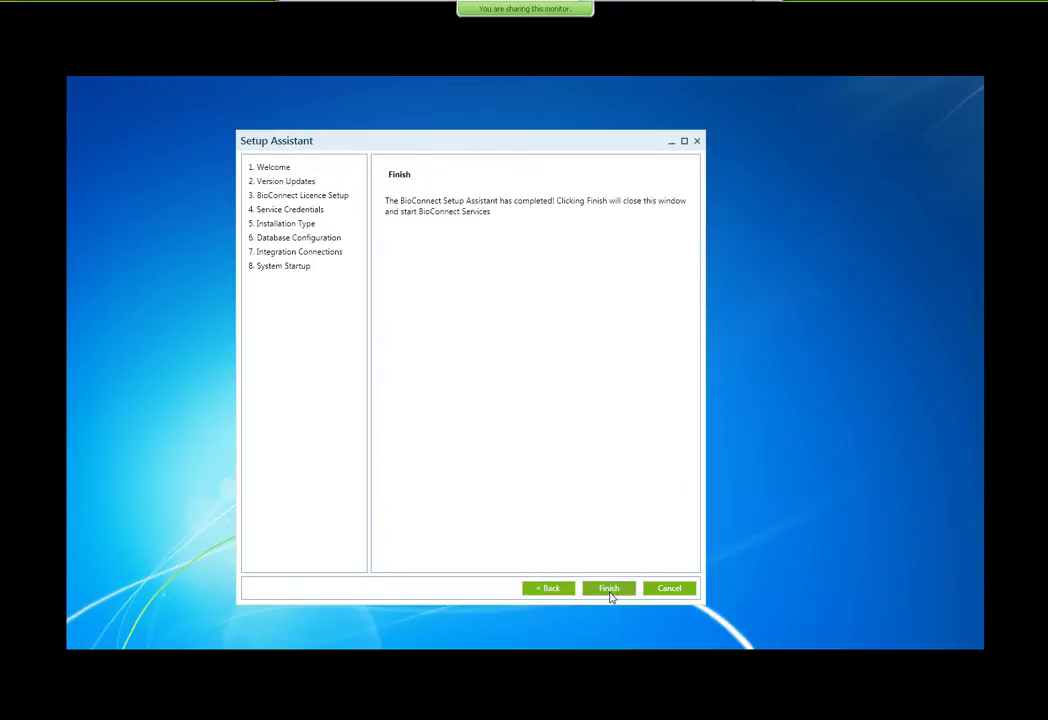
left_click(615, 592)
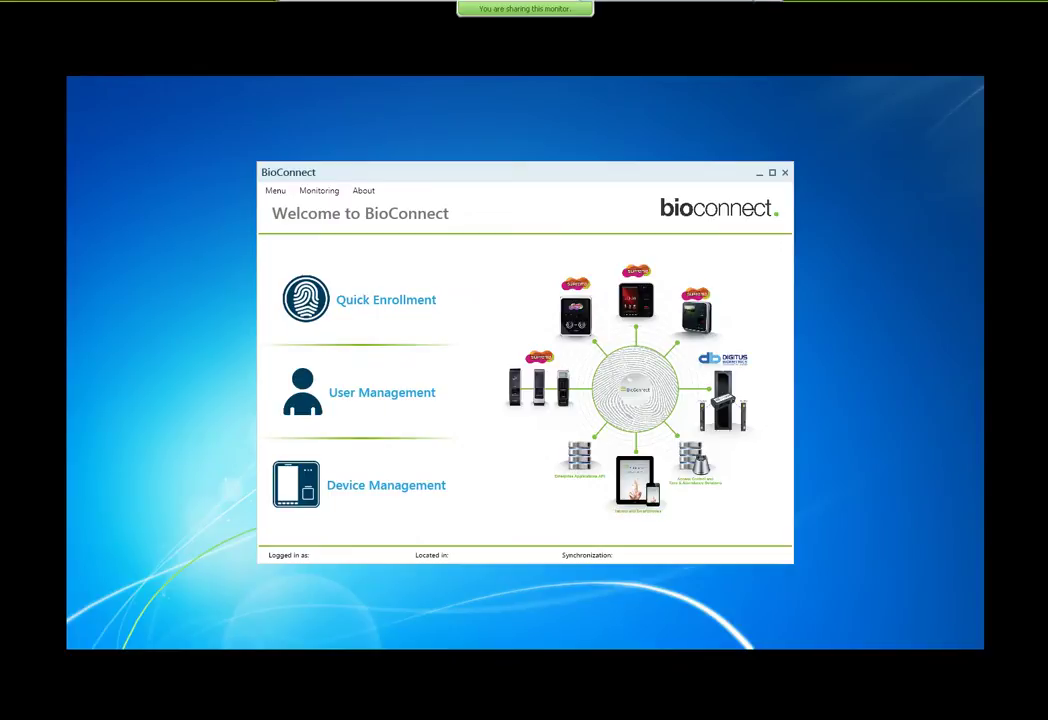
Step: Present slide 16, BioConnect – Overview, revealing the Quick Enrollment, User Management, Device Management and Monitoring callouts
key("alt+Tab")
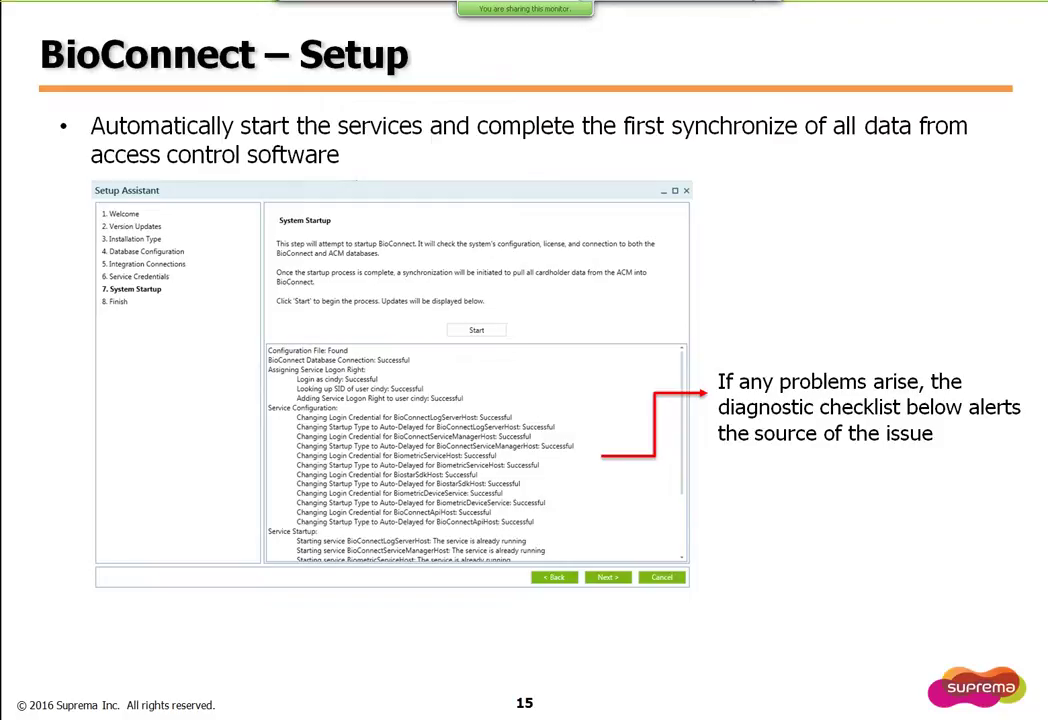
key("Right")
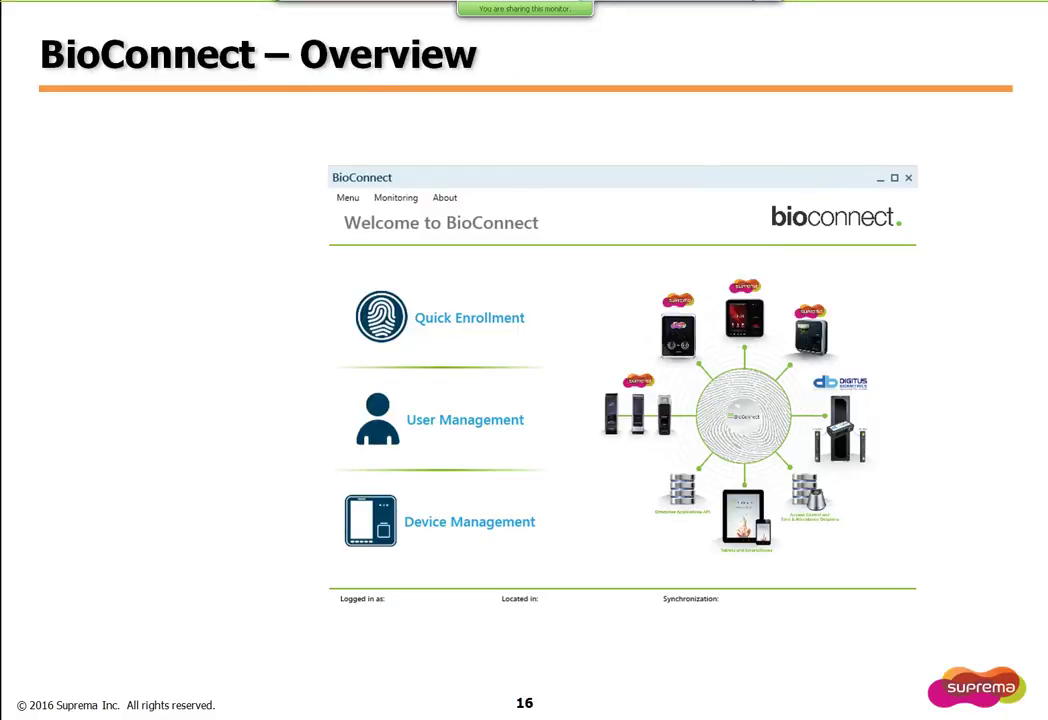
key("Right")
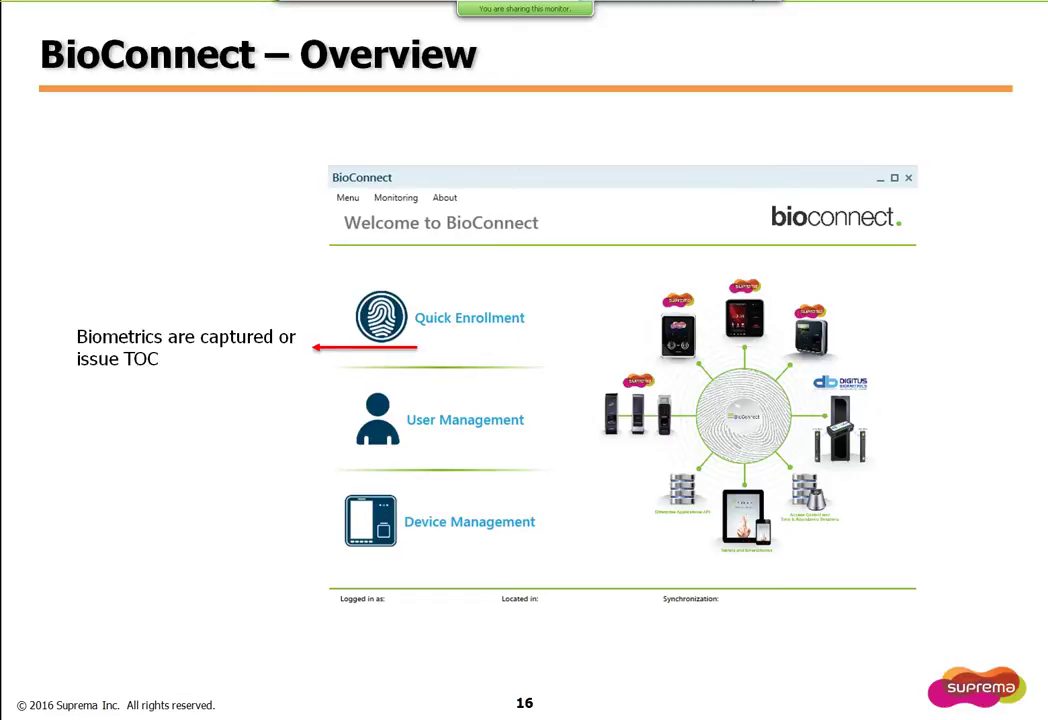
key("Right")
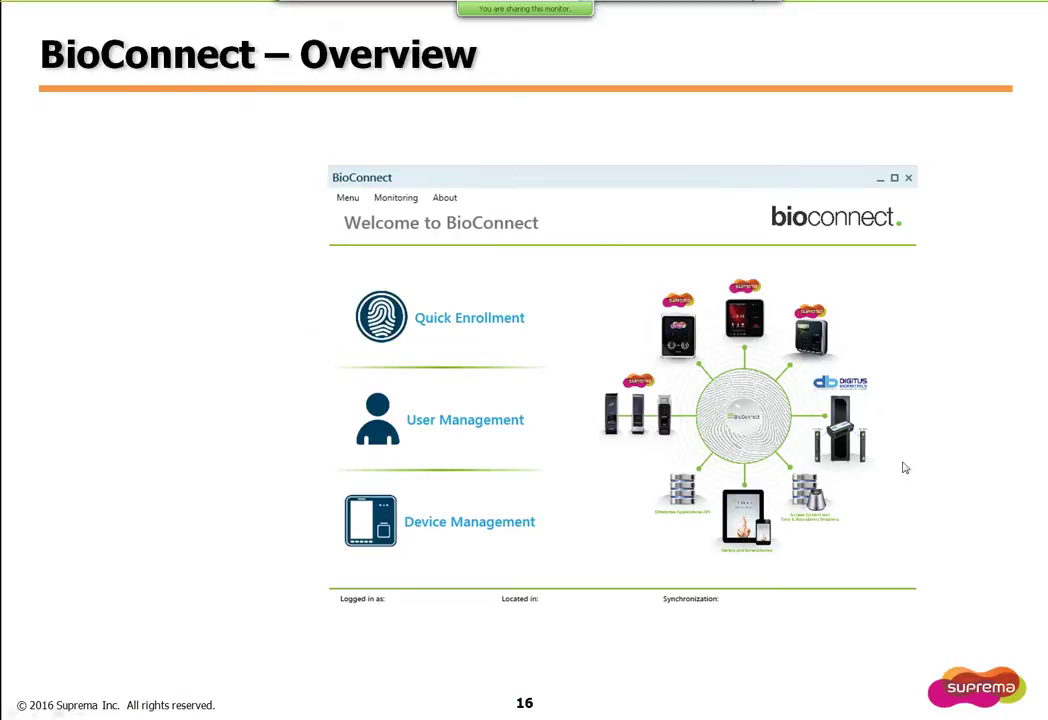
key("Right")
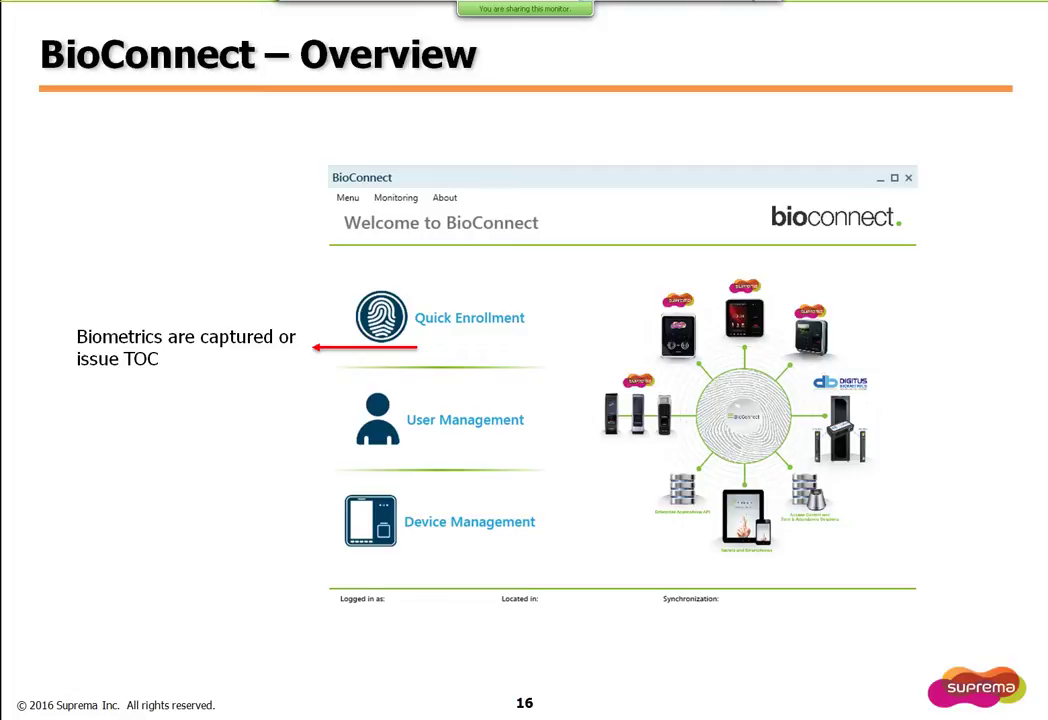
key("Right")
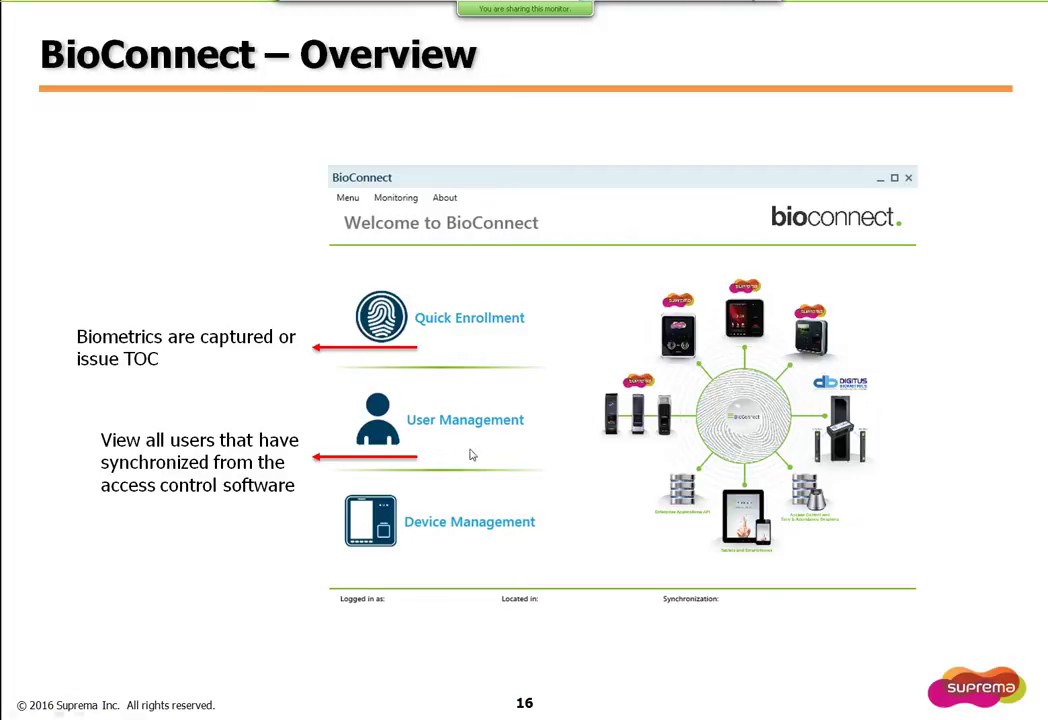
key("Right")
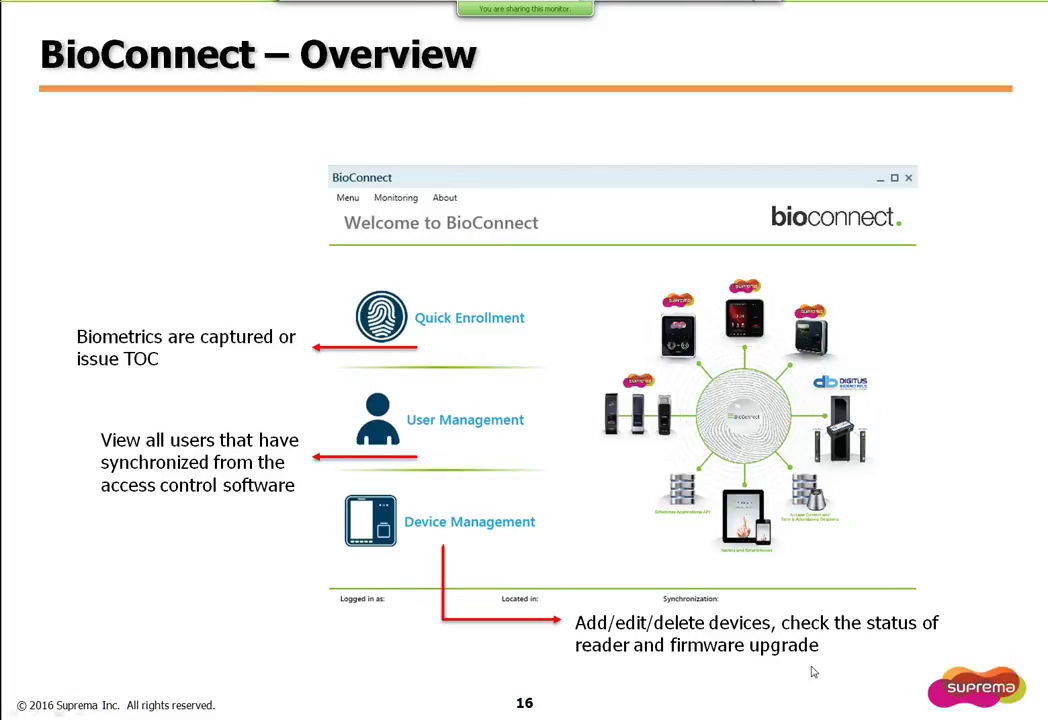
left_click(673, 545)
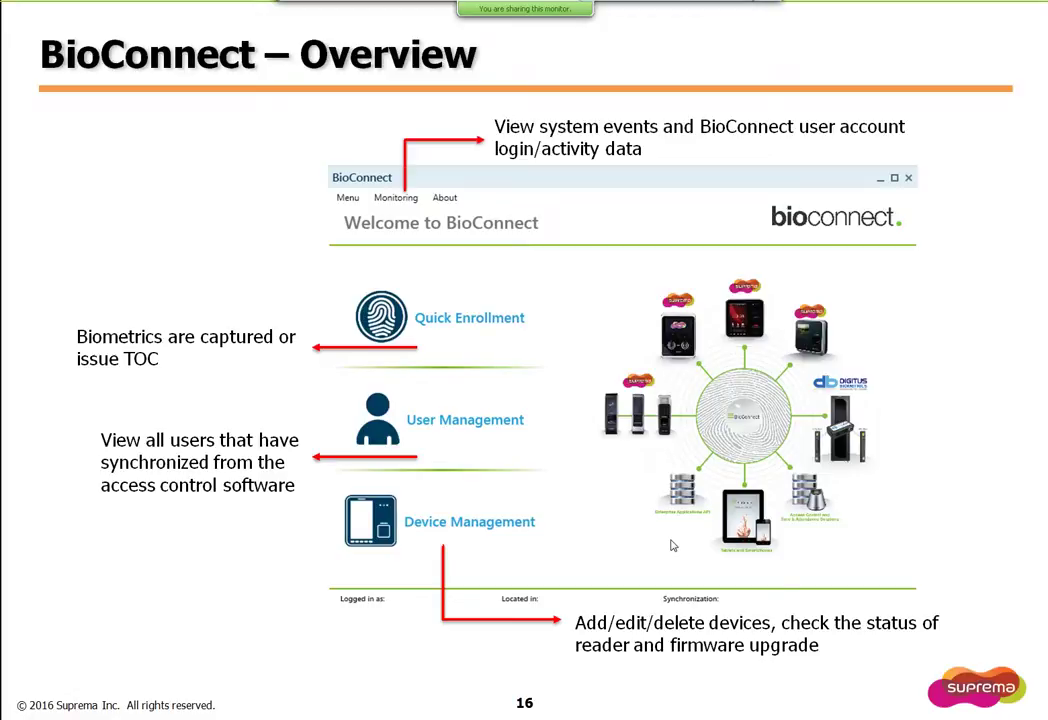
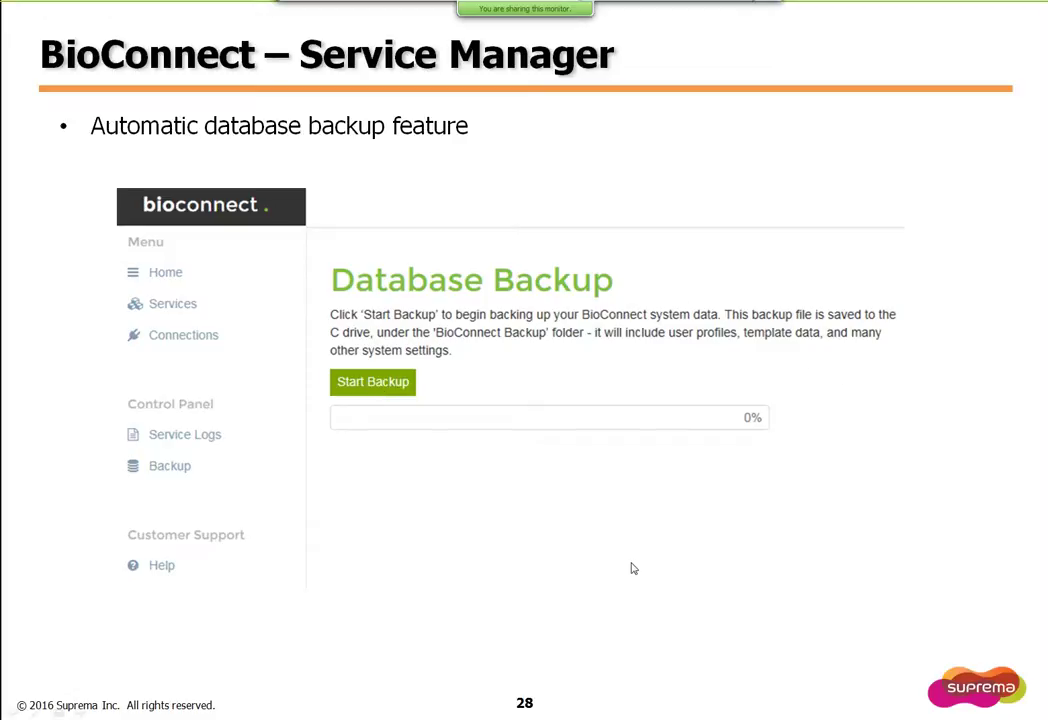
Step: Move from slide 28 to slide 29, BioConnect - DEMO, with the Paxton and BEWI screenshots
key("Right")
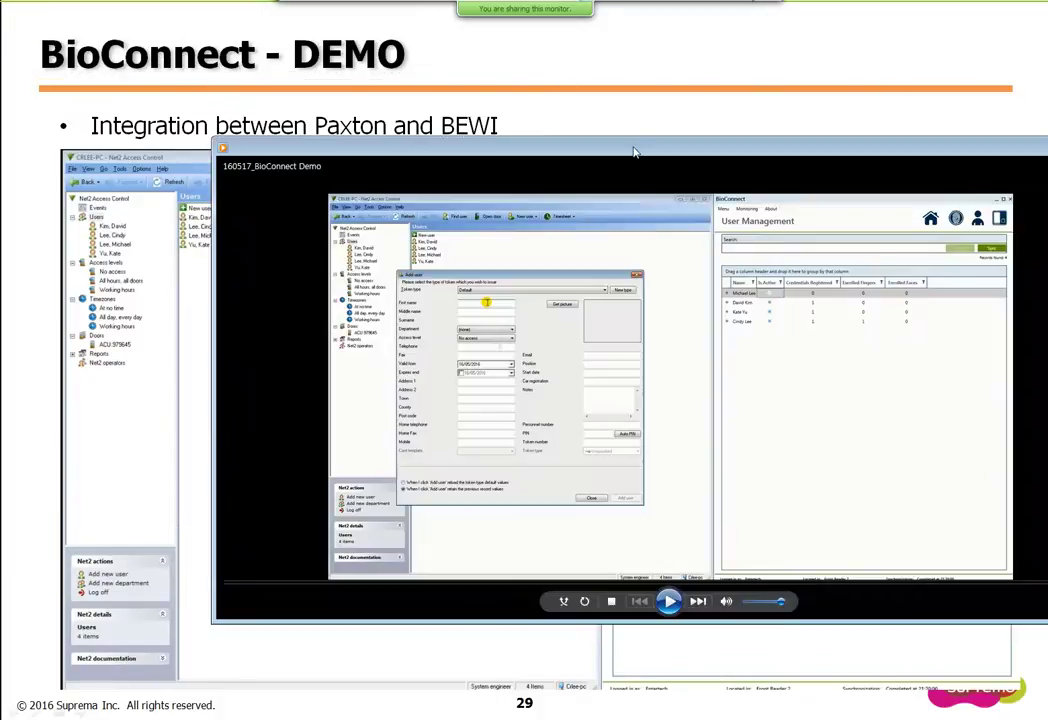
Step: Play the embedded Net2 demo video in GOM Player, pausing once before resuming
double_click(636, 154)
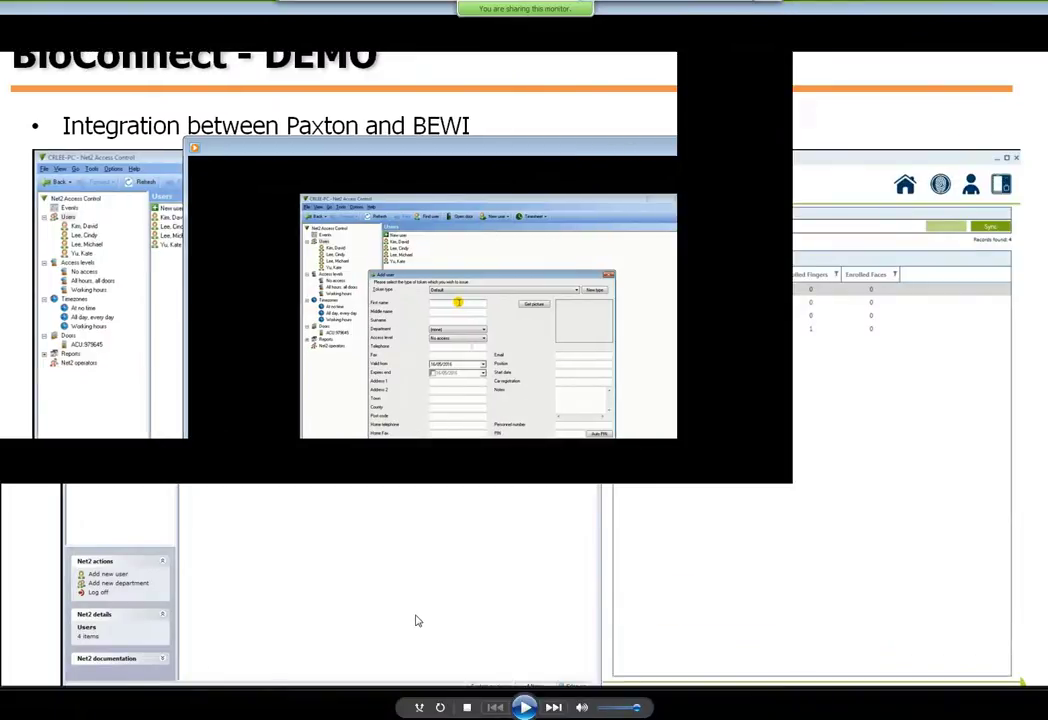
left_click(525, 707)
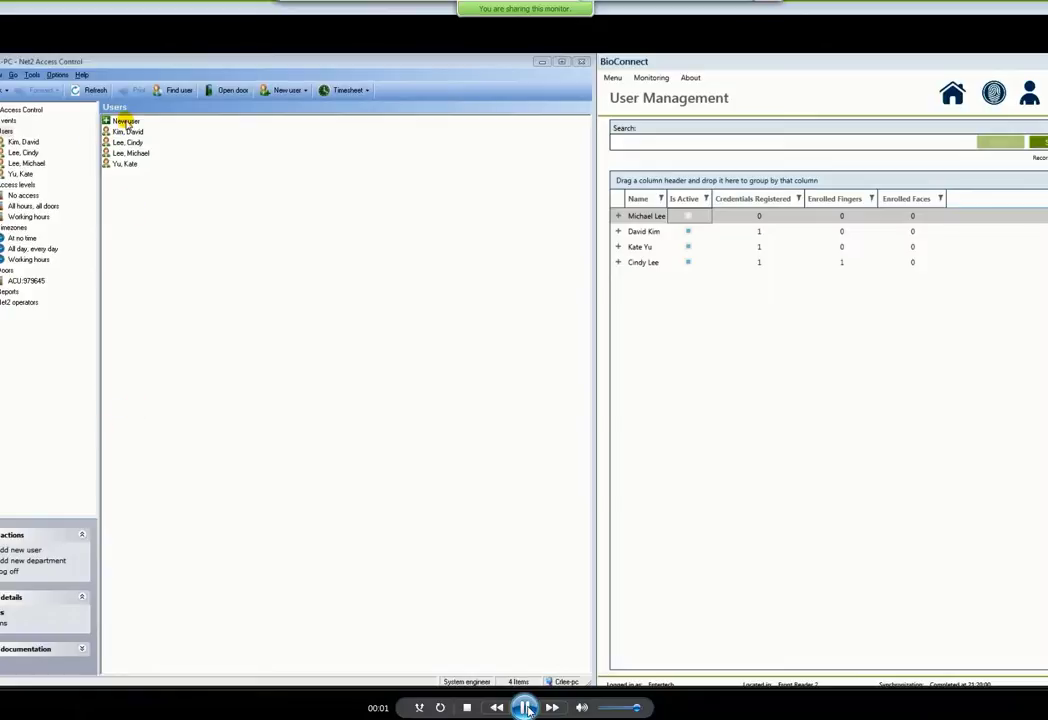
left_click(525, 707)
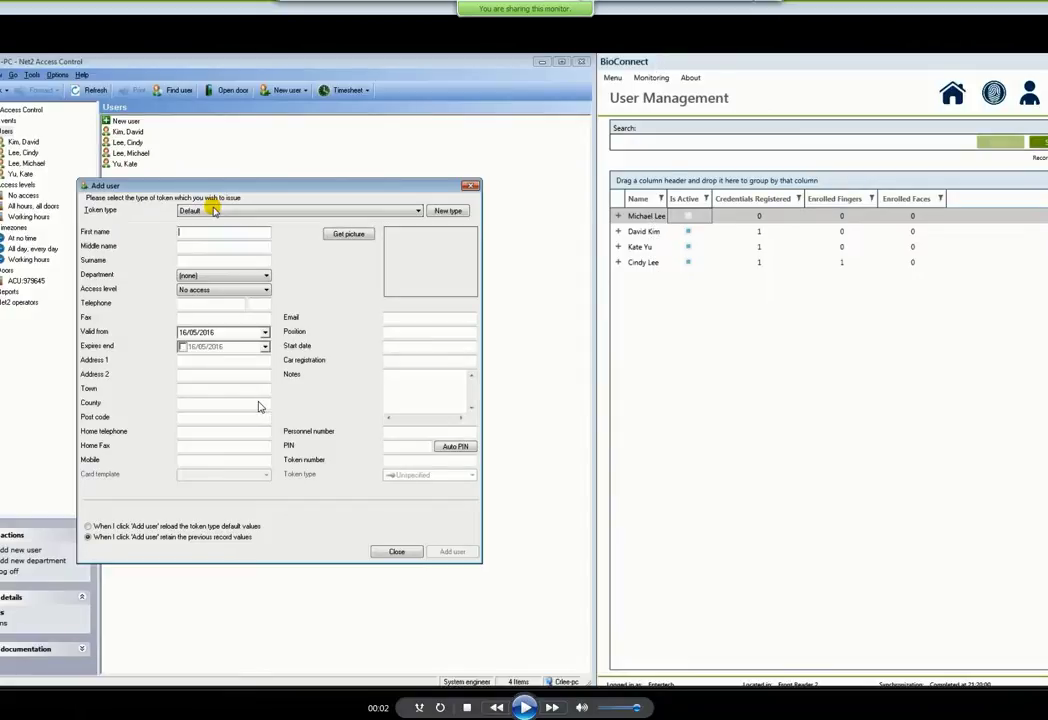
left_click(525, 707)
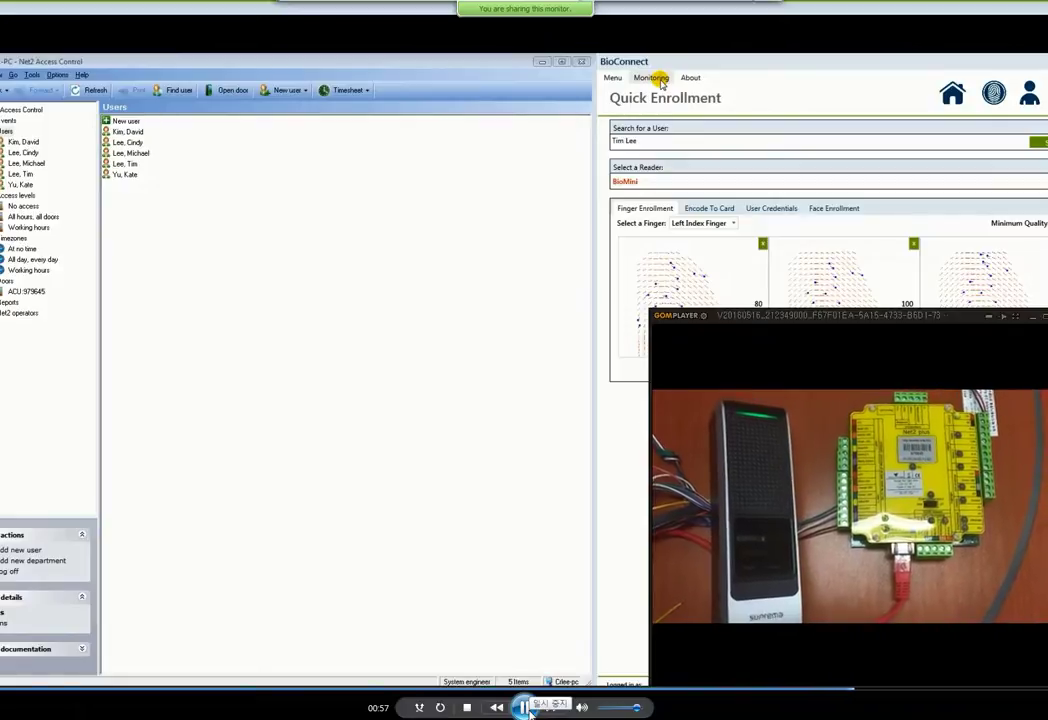
Step: Rewind the demo video a few seconds, then let it play through the IDENTIFY_SUCCESS log to the end
left_click(760, 689)
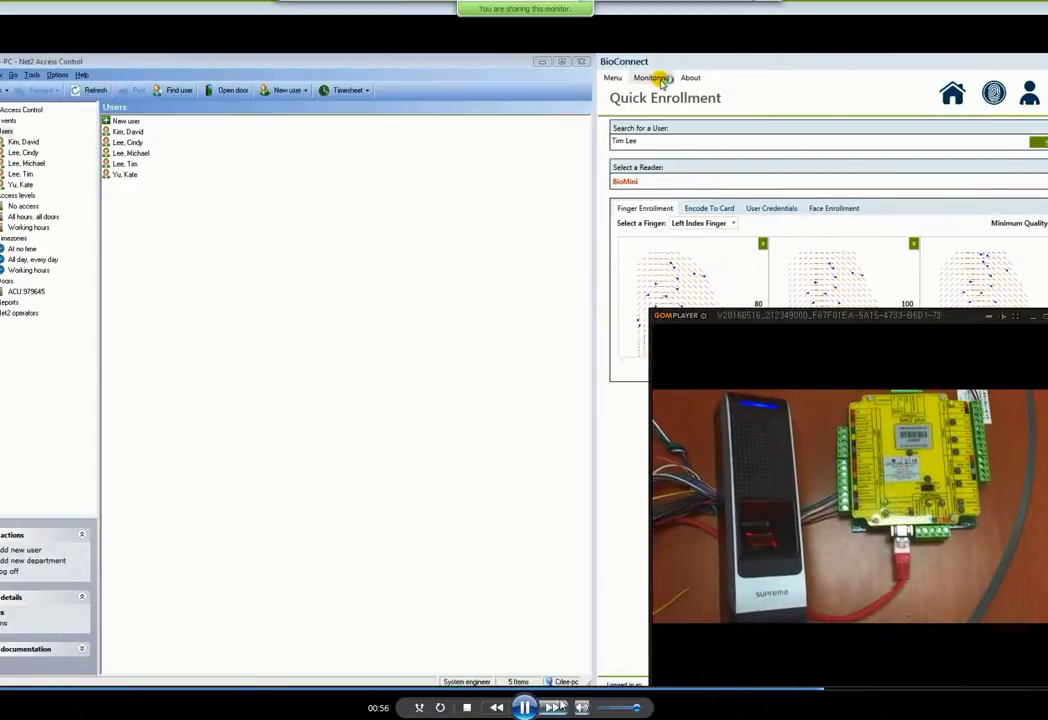
left_click(765, 689)
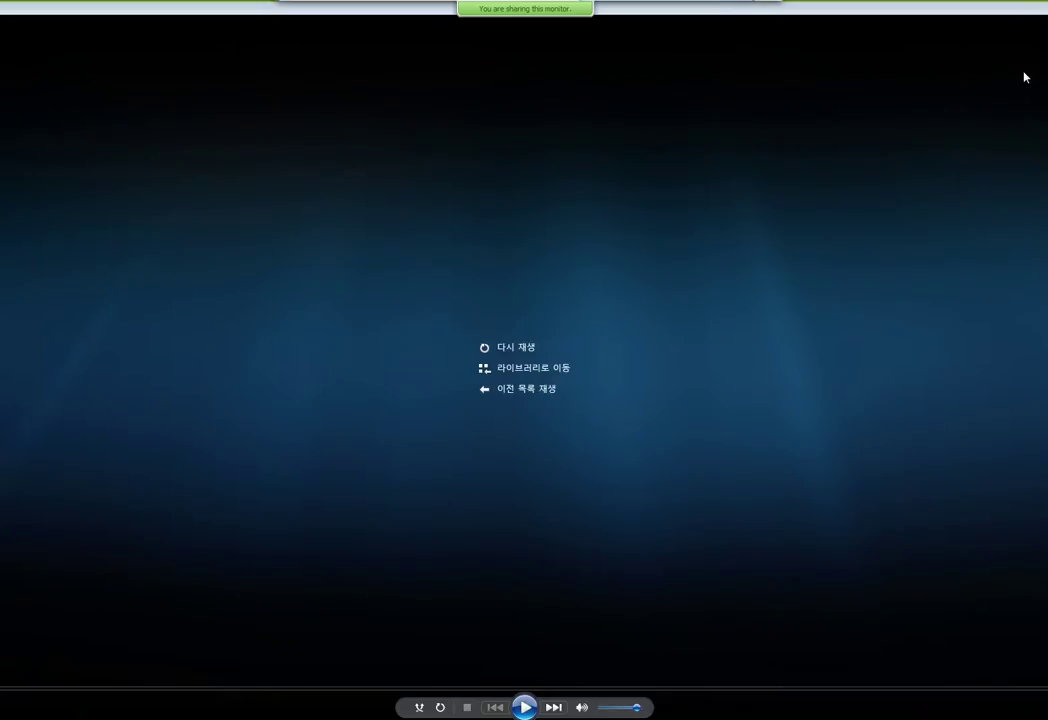
Step: Return from GOM Player to slide 29, then advance to slide 30, BioConnect - Paxton
key("alt+Tab")
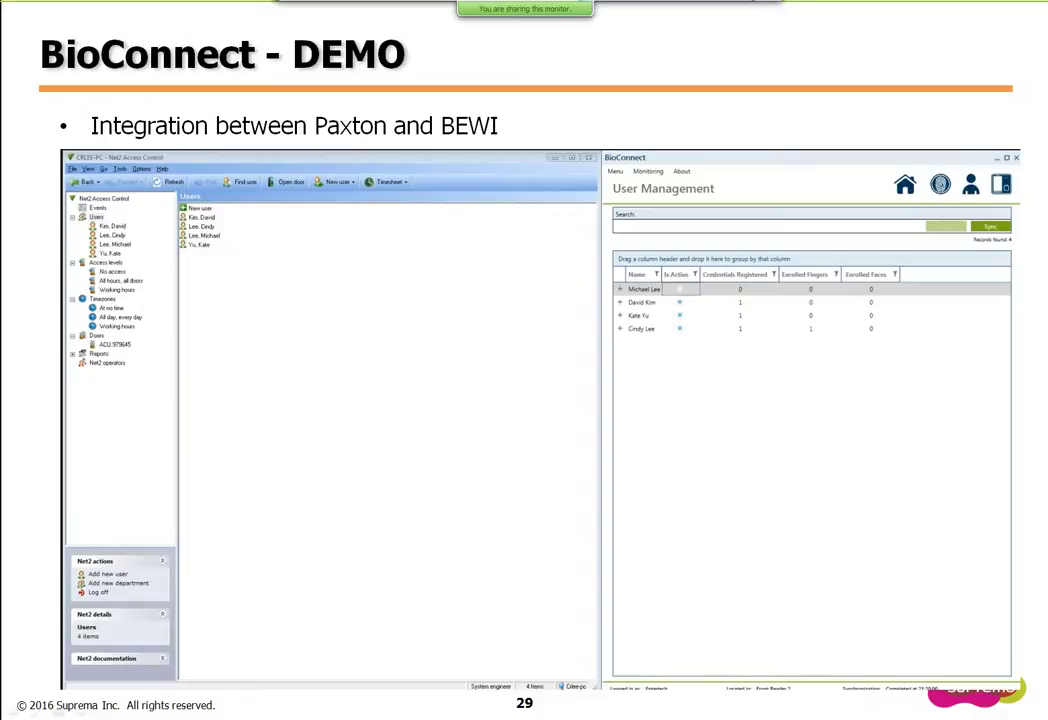
key("Right")
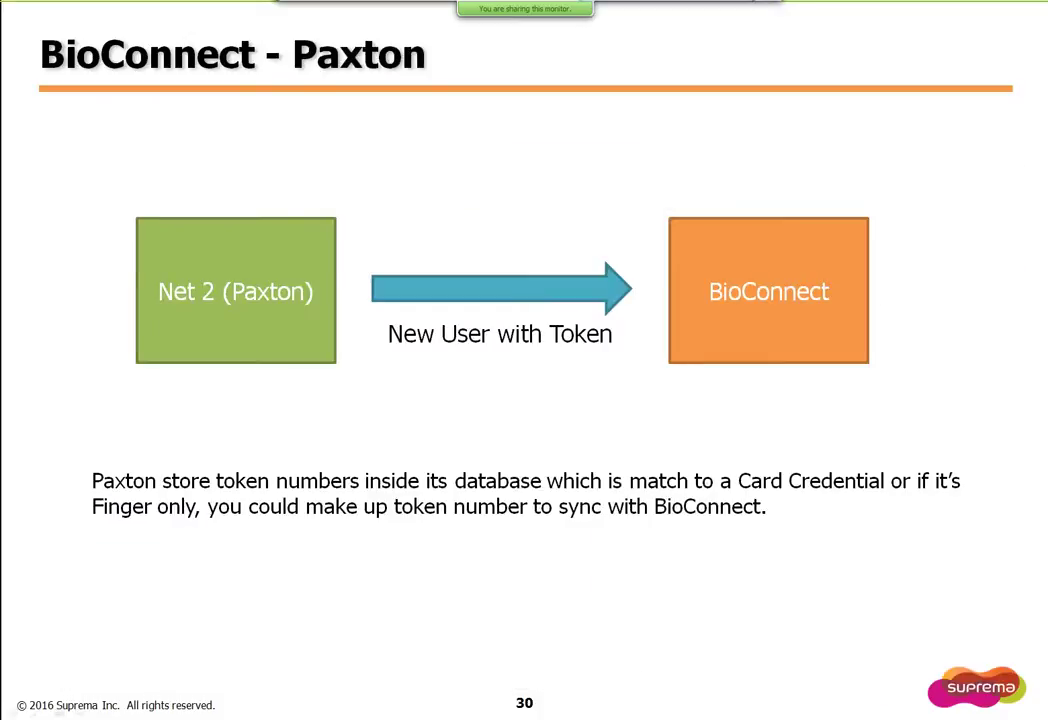